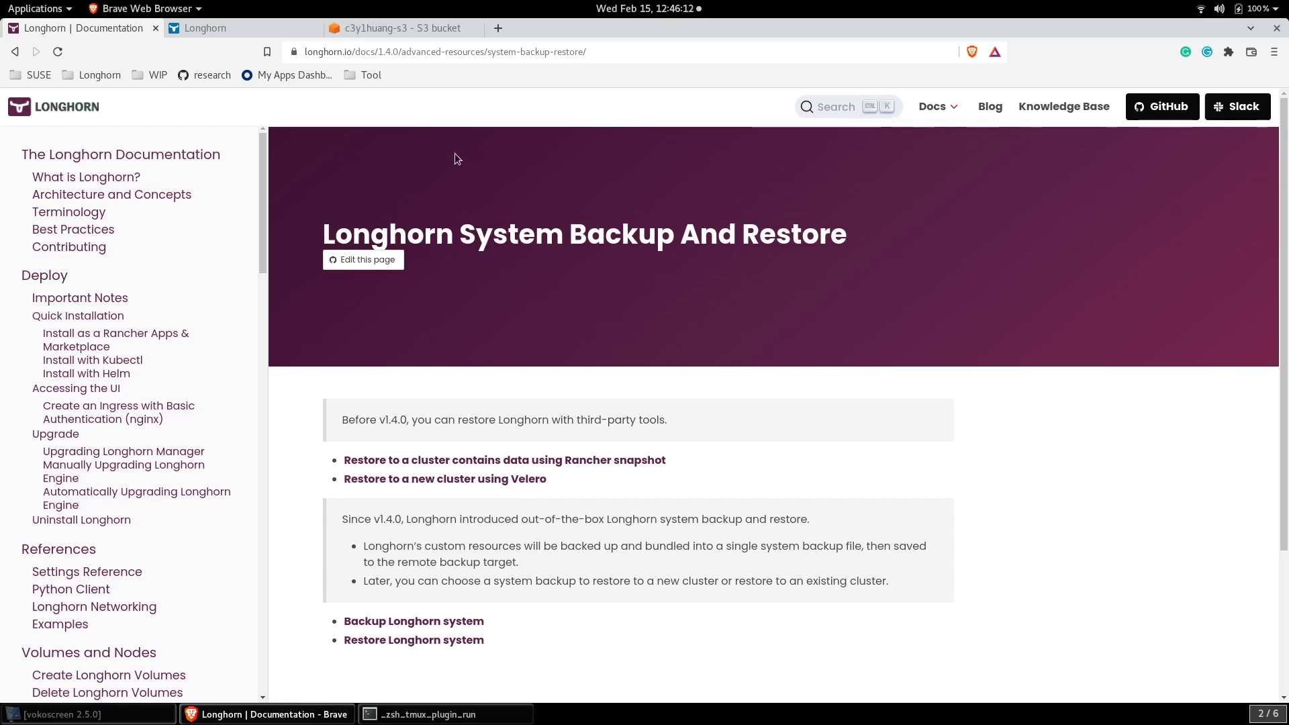
In the terminal, open a shell in the volume-test pod, write foo to /data/bar, and exit the shell
click(255, 30)
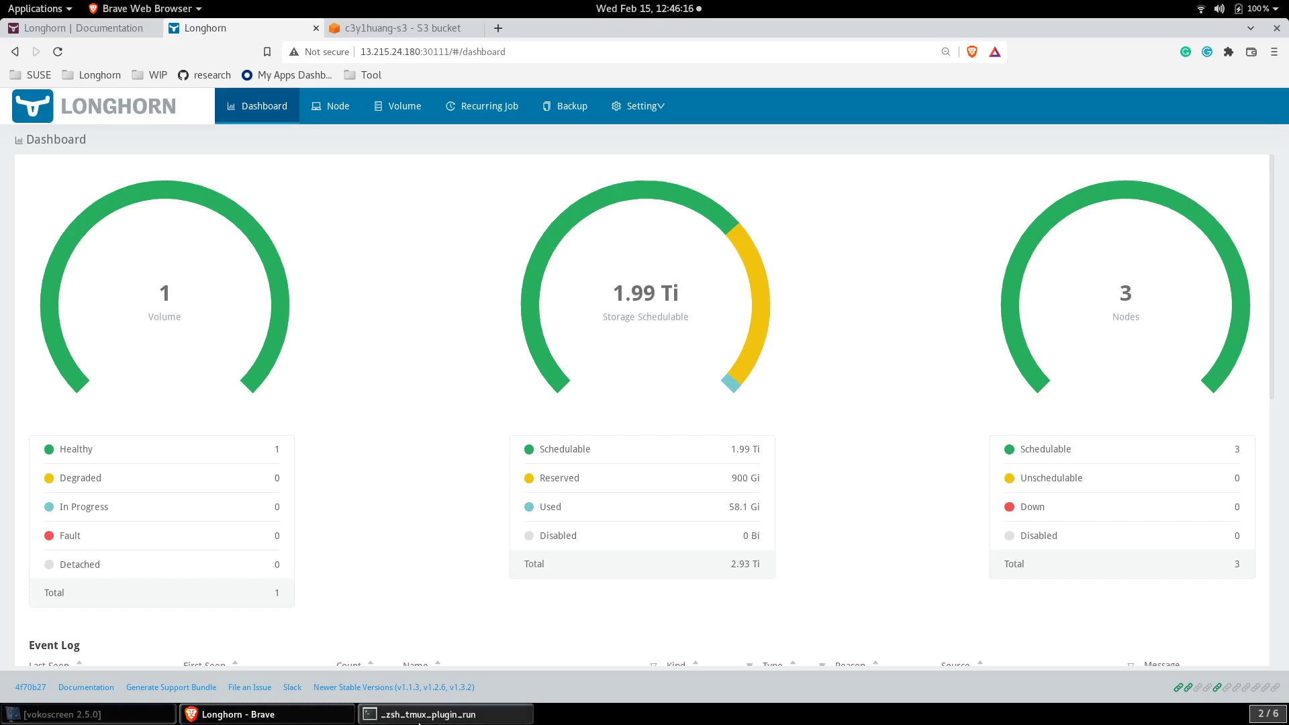
click(420, 715)
text(kubectl exec -it volume-test -- sh)
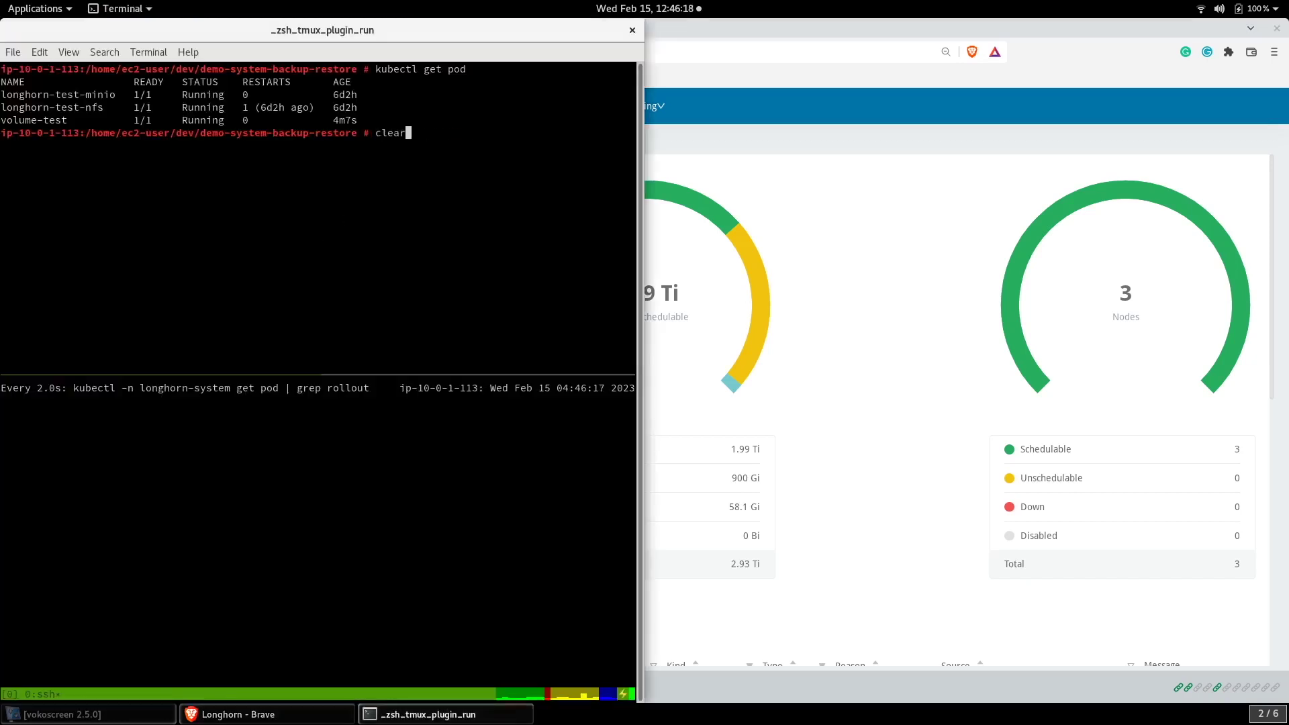
key(Return)
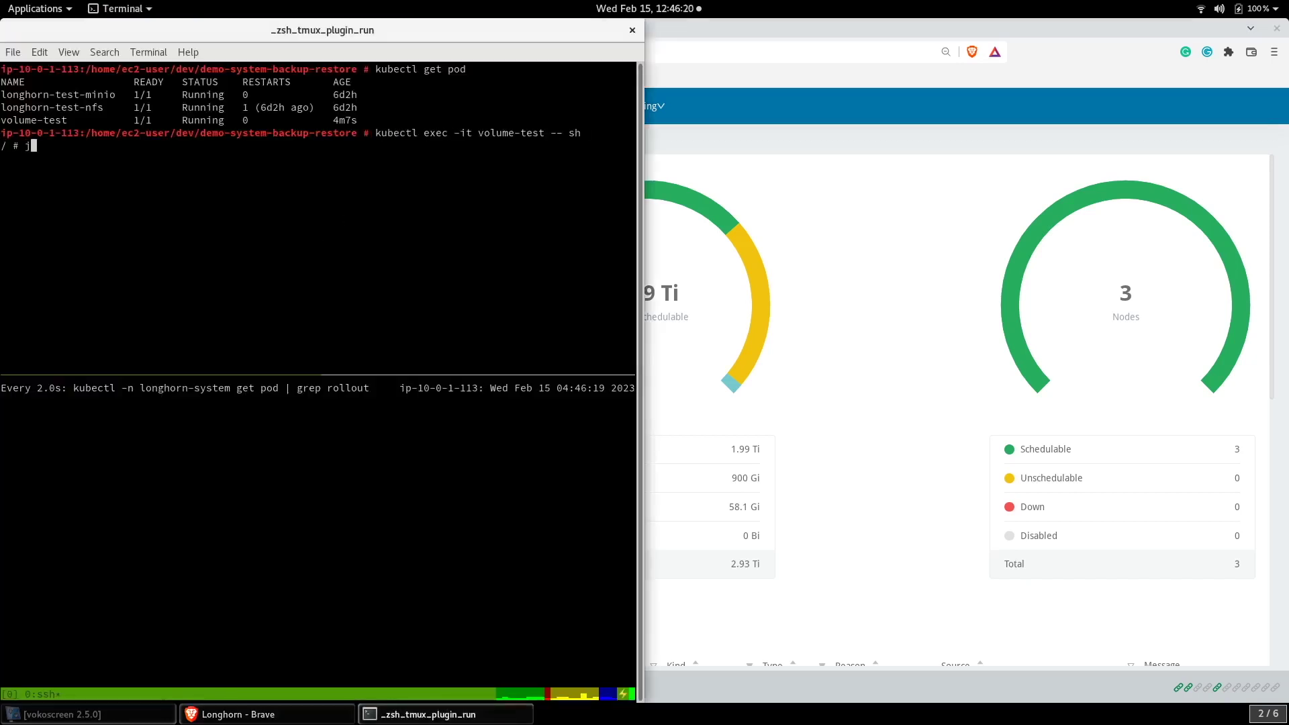
text(echo foo > /data/)
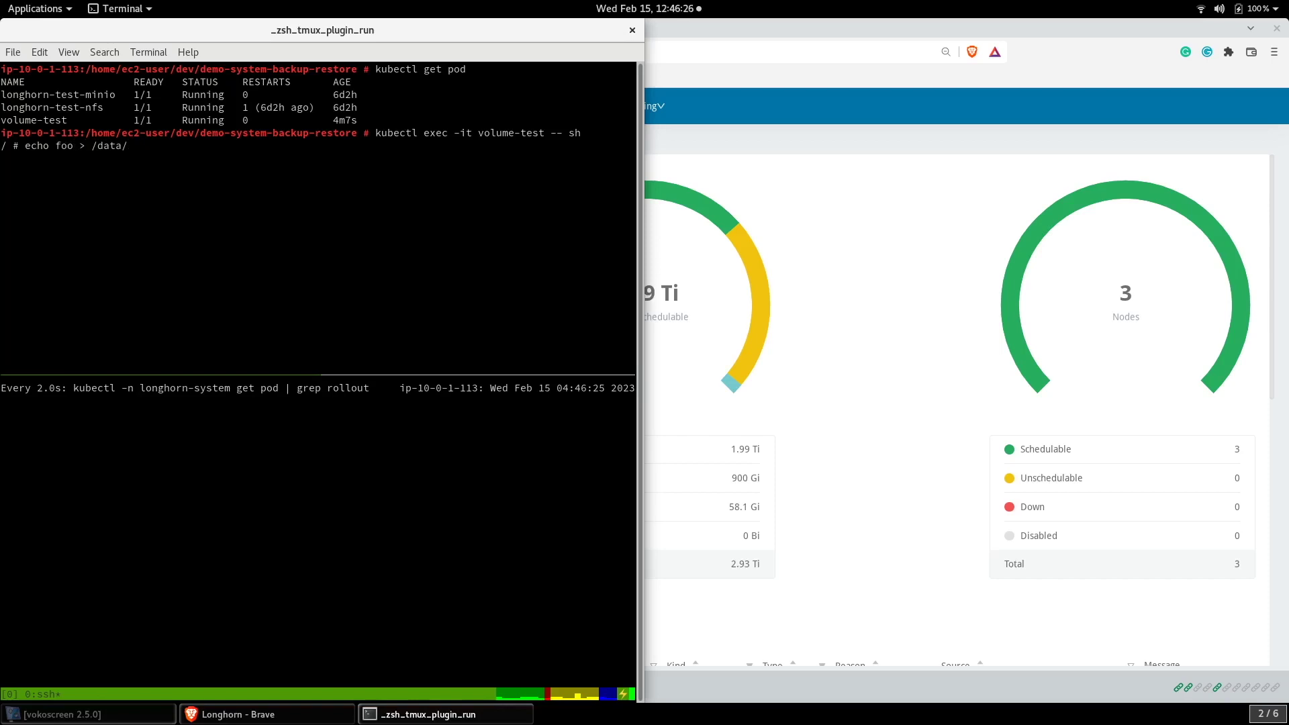
text(bar)
key(Return)
text(exit)
key(Return)
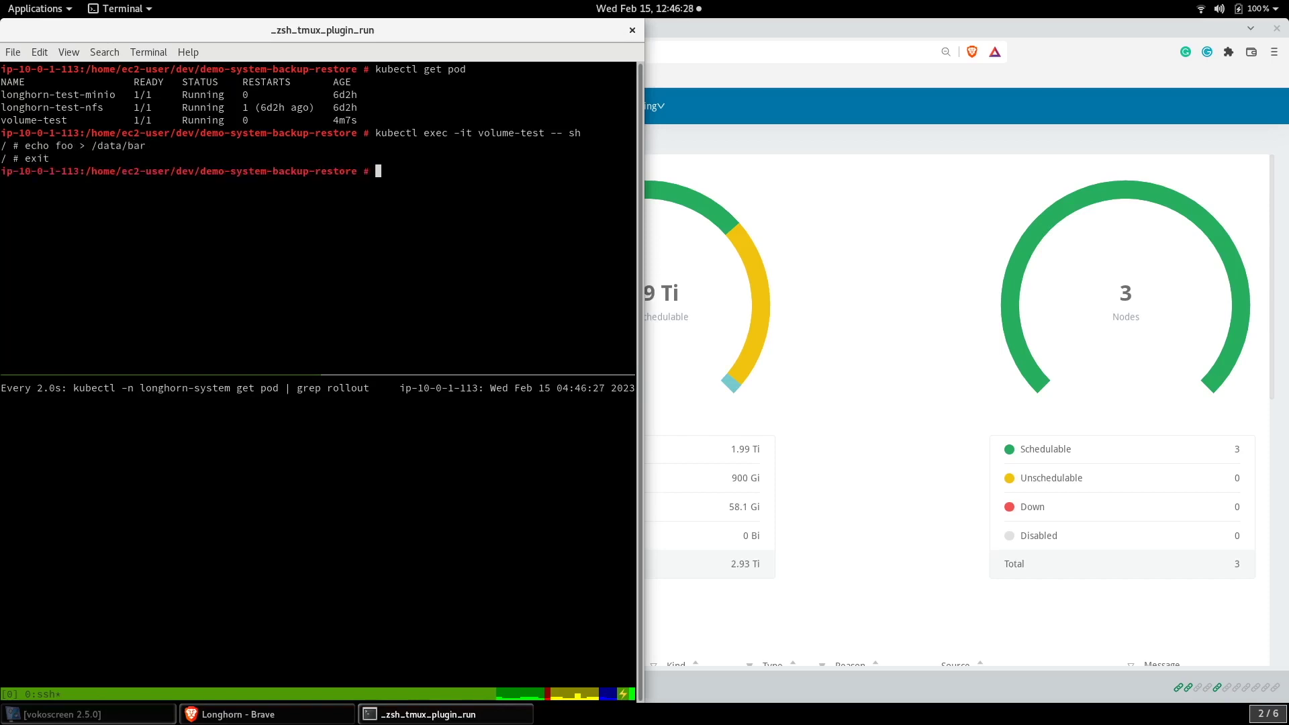
Switch to the Longhorn web UI, open the details of the volume attached to volume-test, and create a backup of it
click(712, 90)
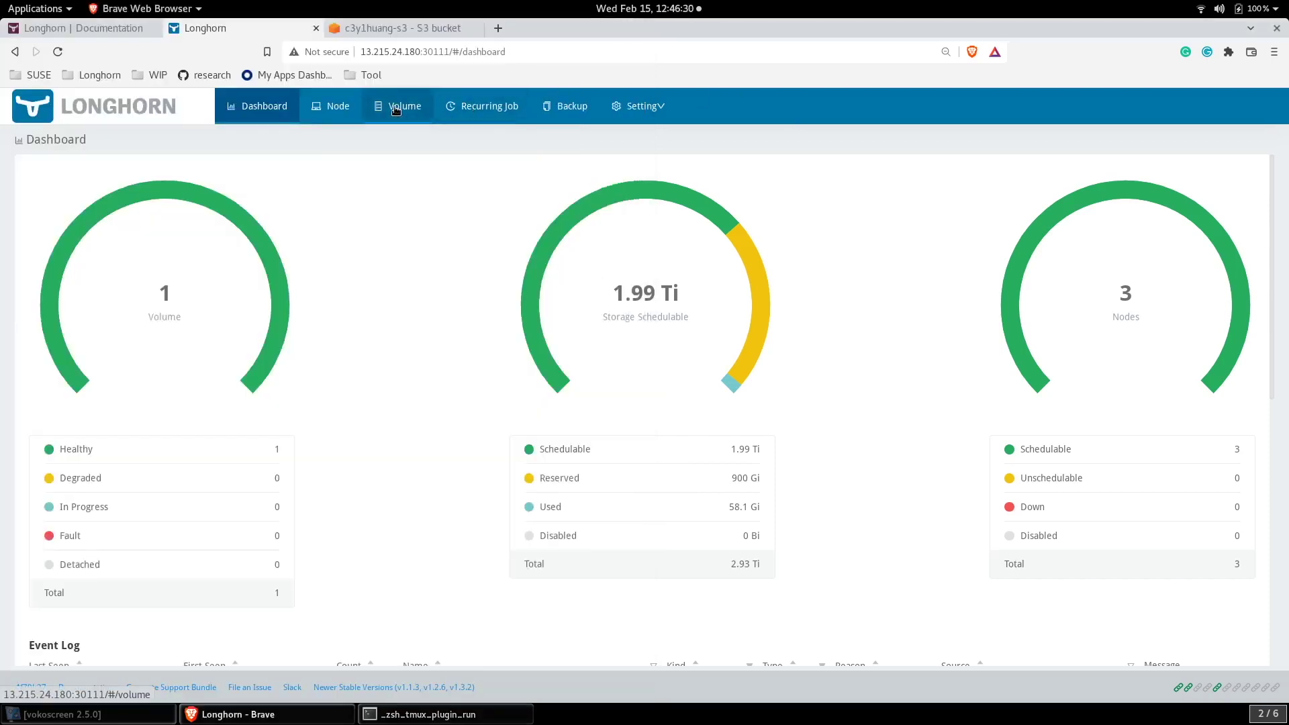
click(396, 110)
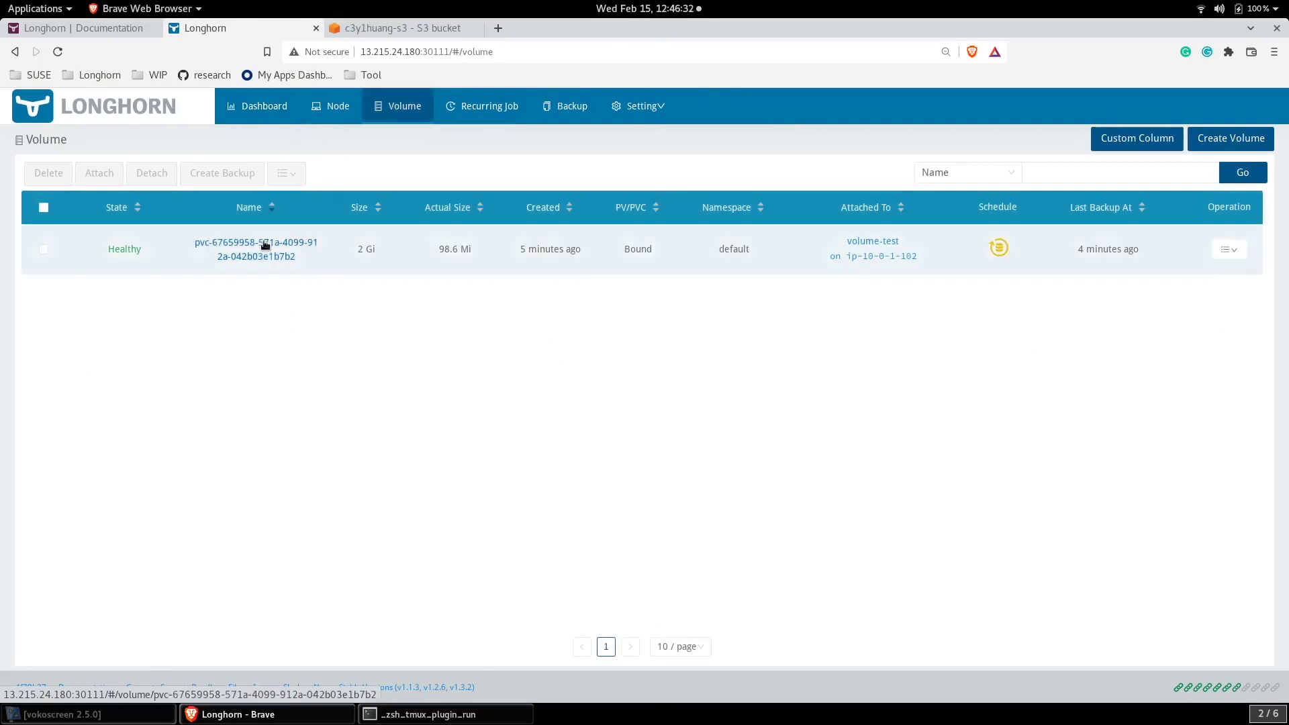
click(265, 246)
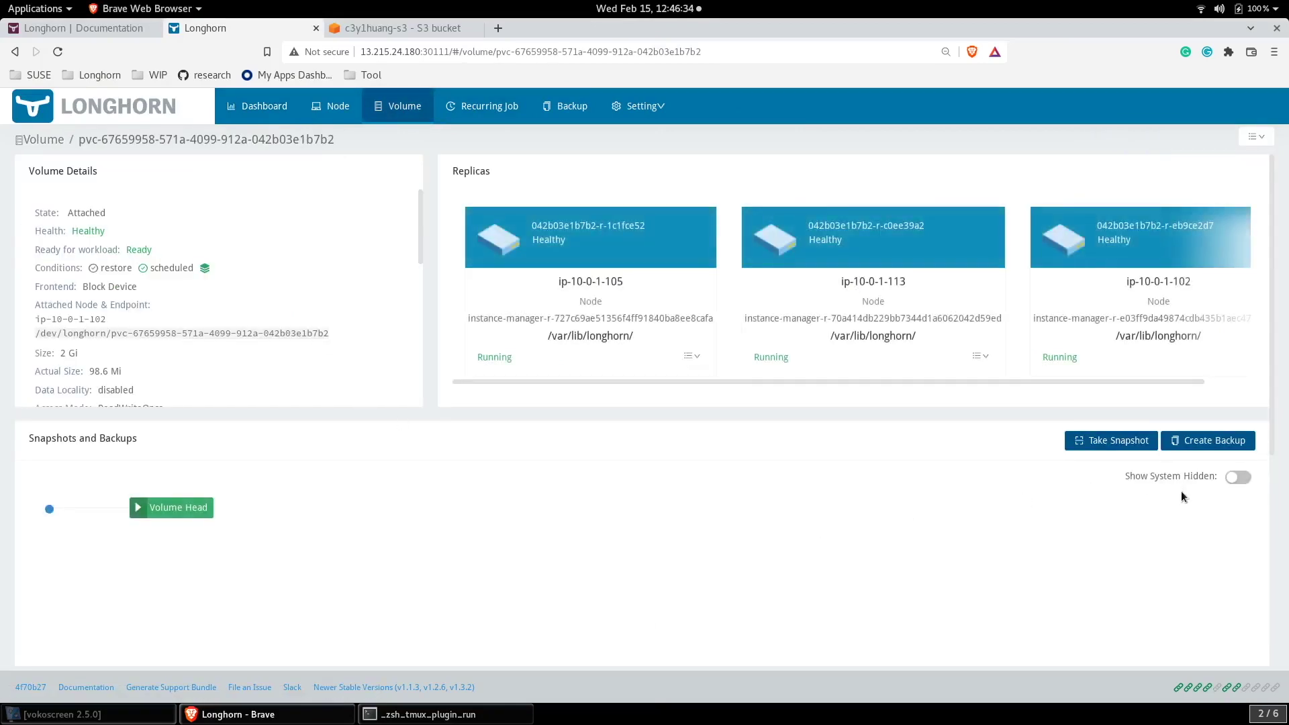
click(1206, 445)
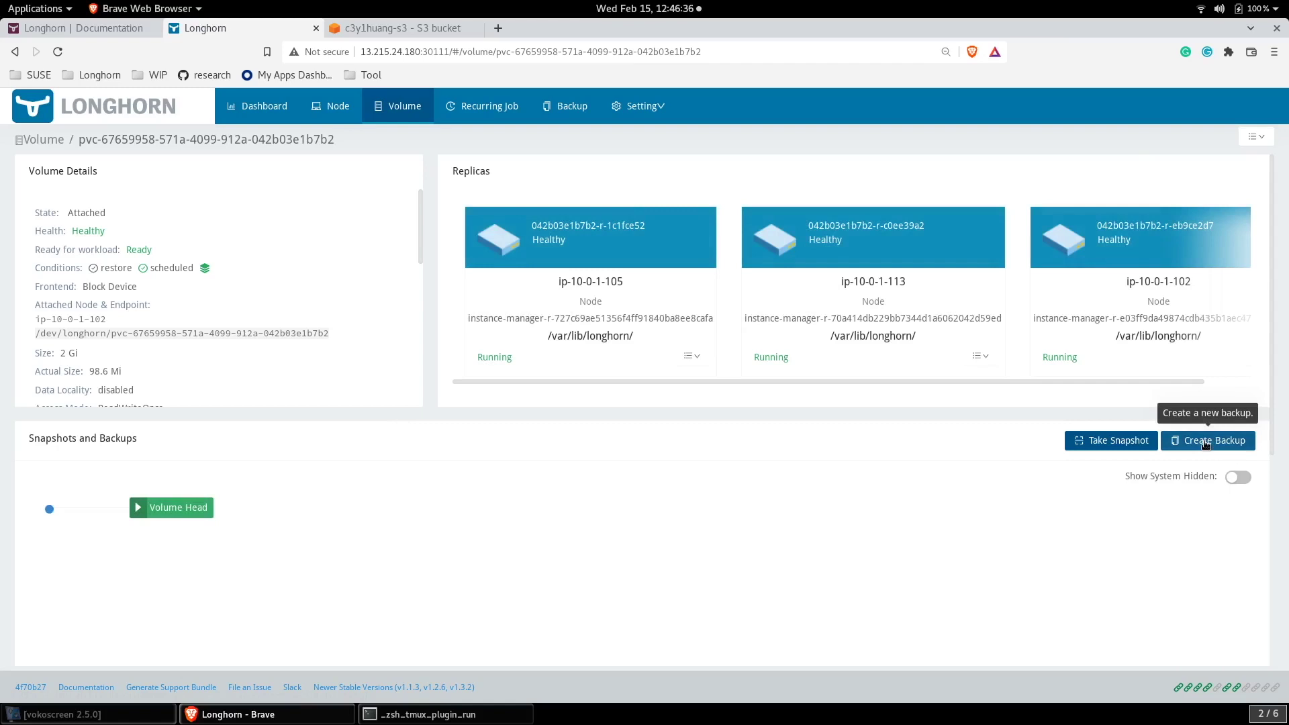
click(776, 303)
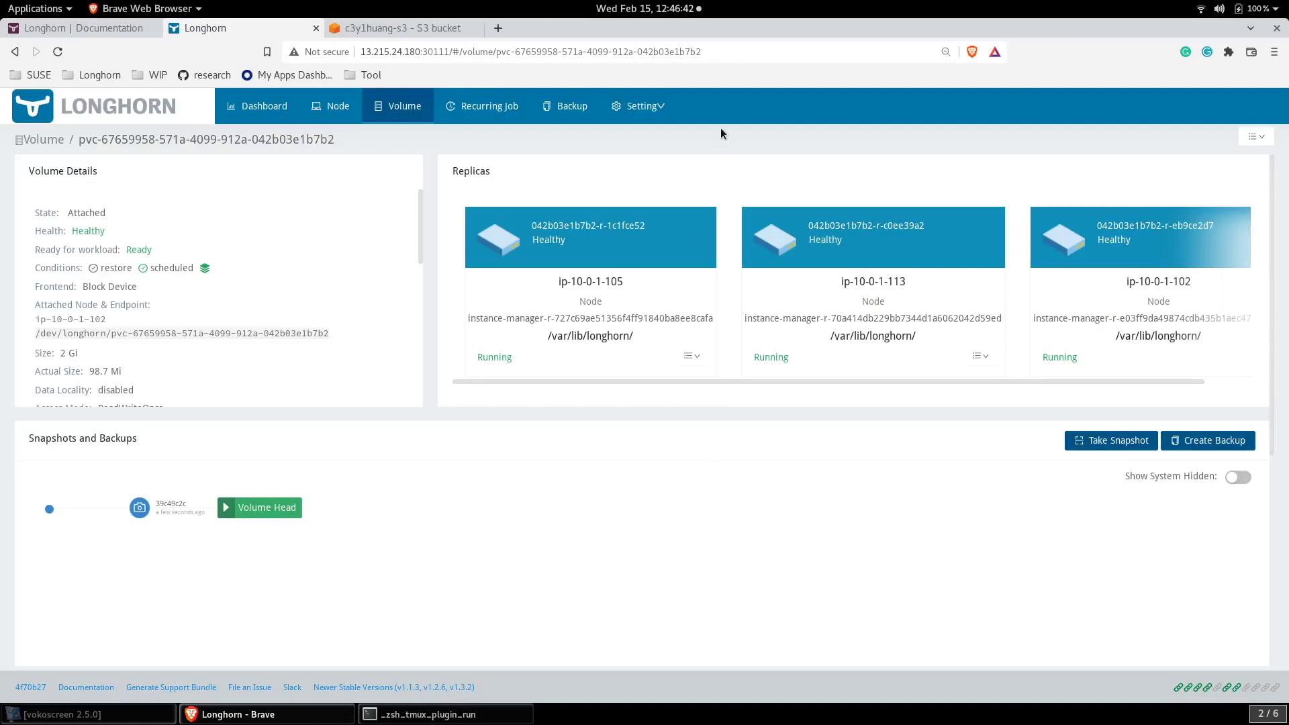
Create a Longhorn system backup named b1
mouse_move(659, 106)
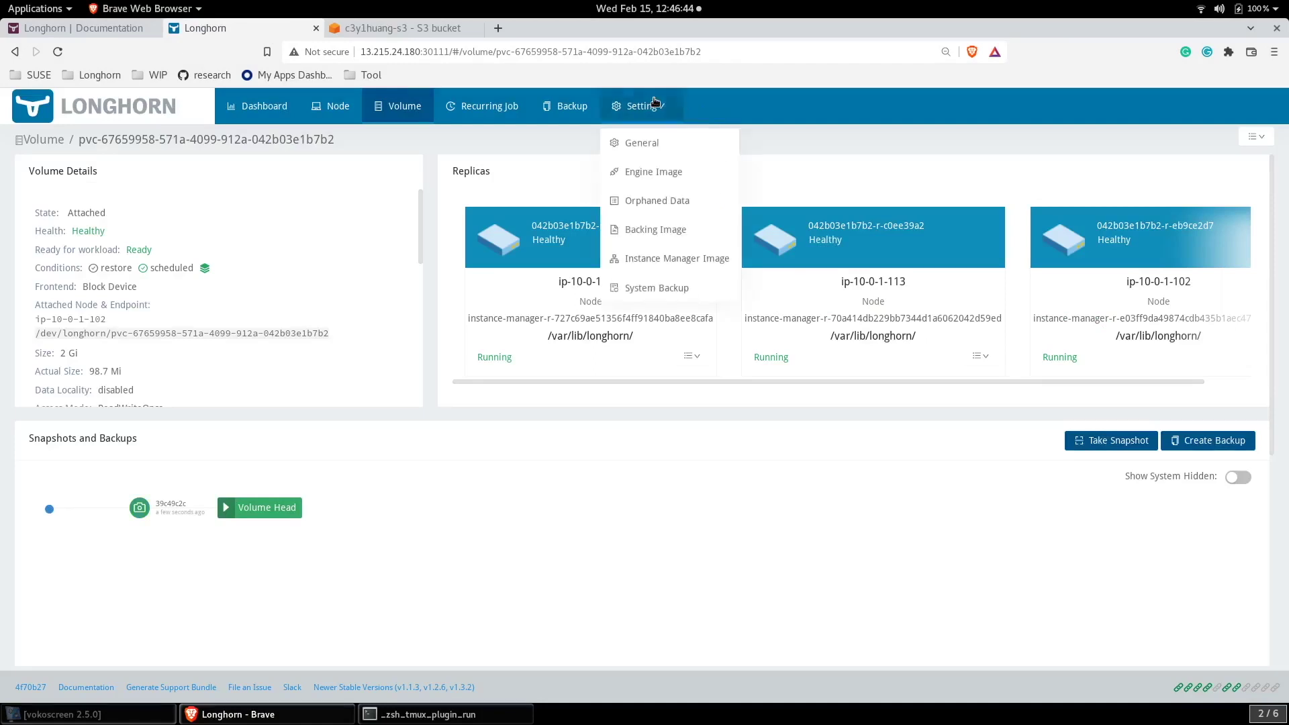
click(669, 287)
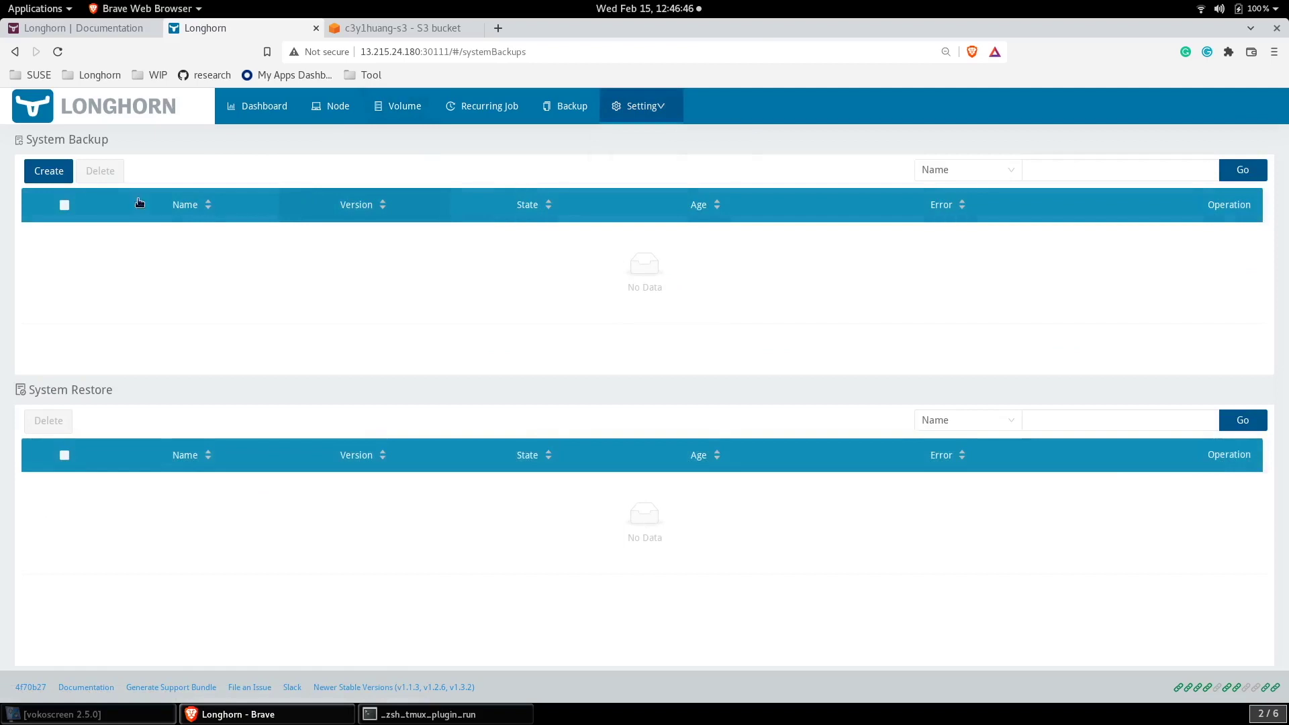
click(40, 172)
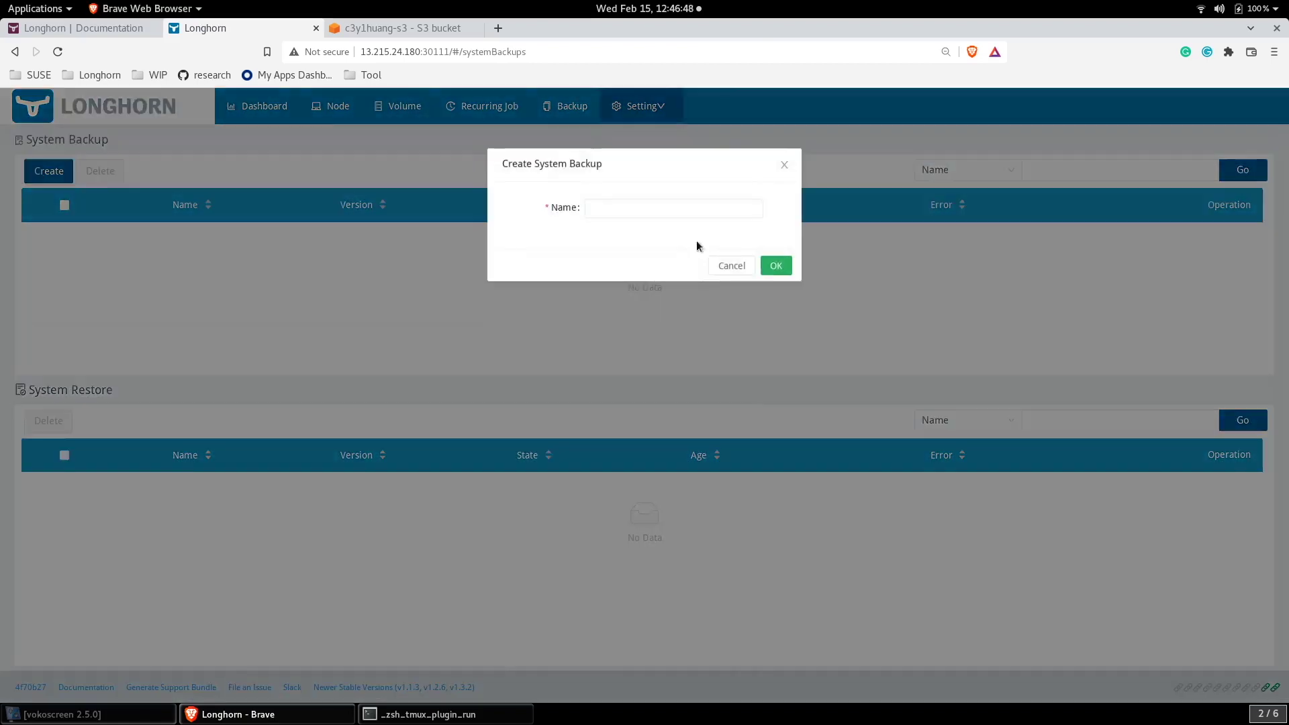
click(671, 216)
text(b1)
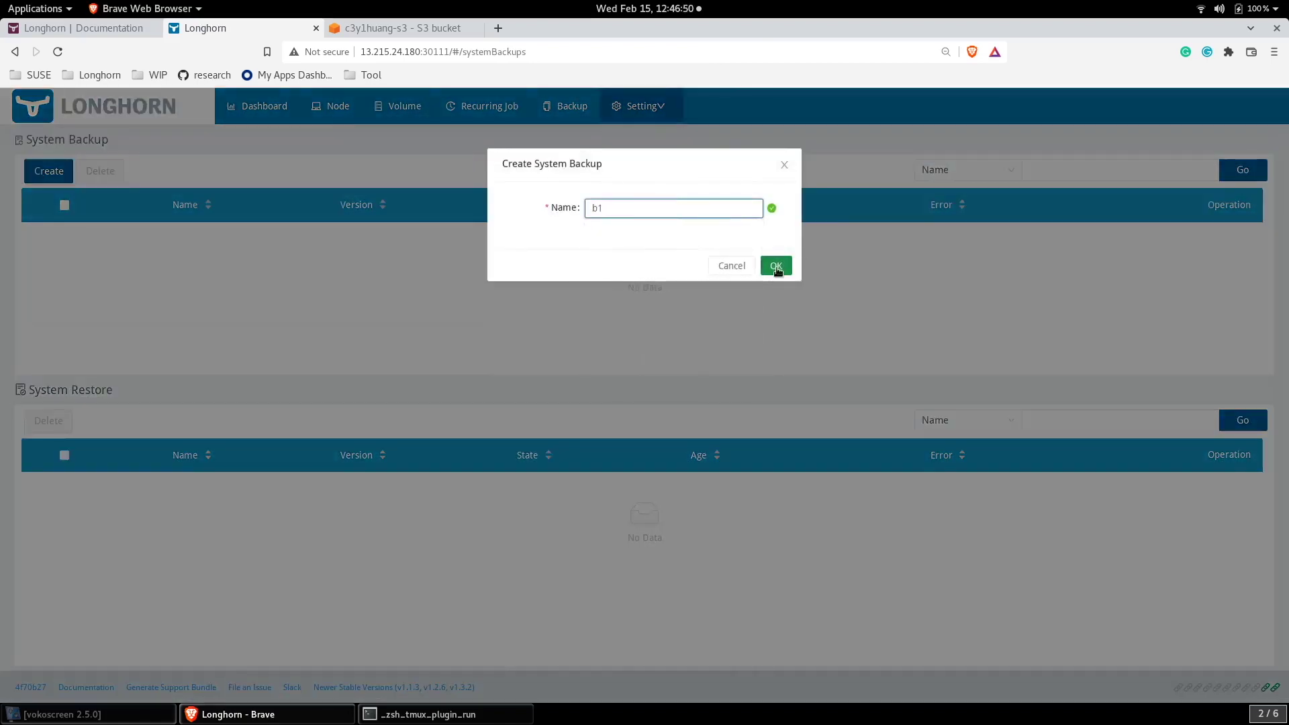
click(777, 267)
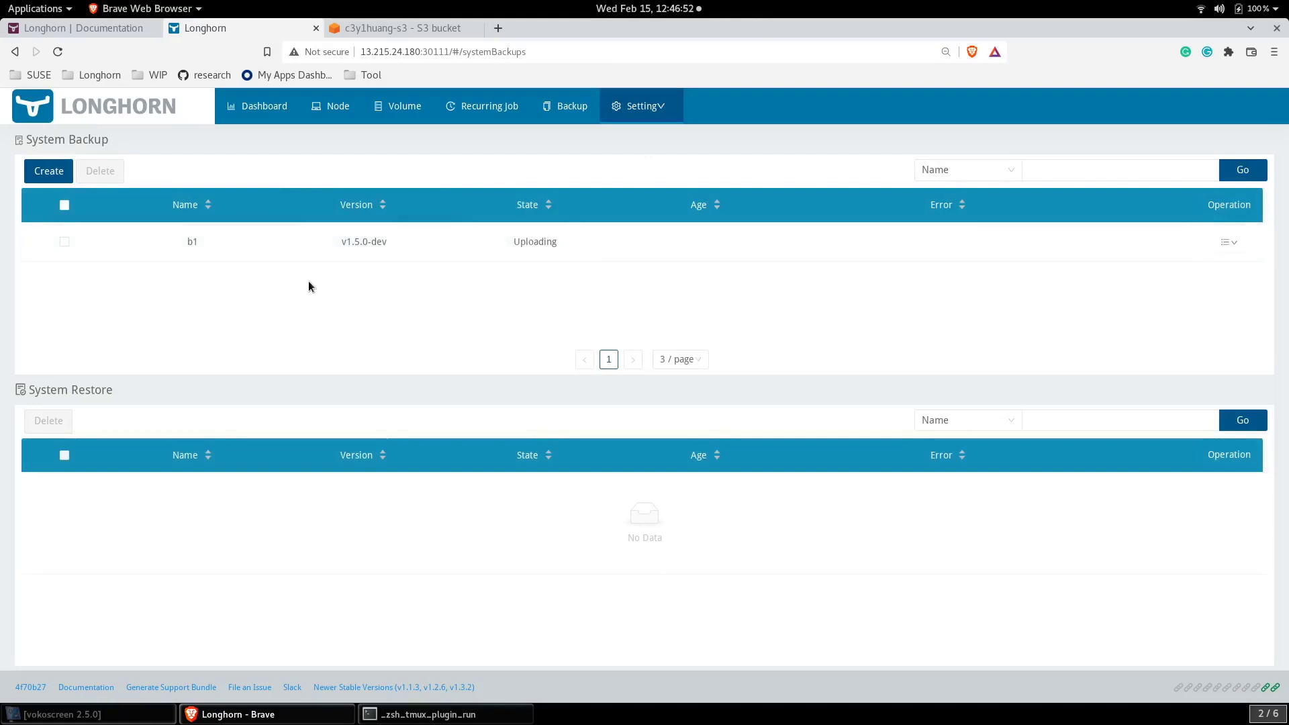
Examine the contents of the backupstore folder in the Amazon S3 bucket
click(392, 30)
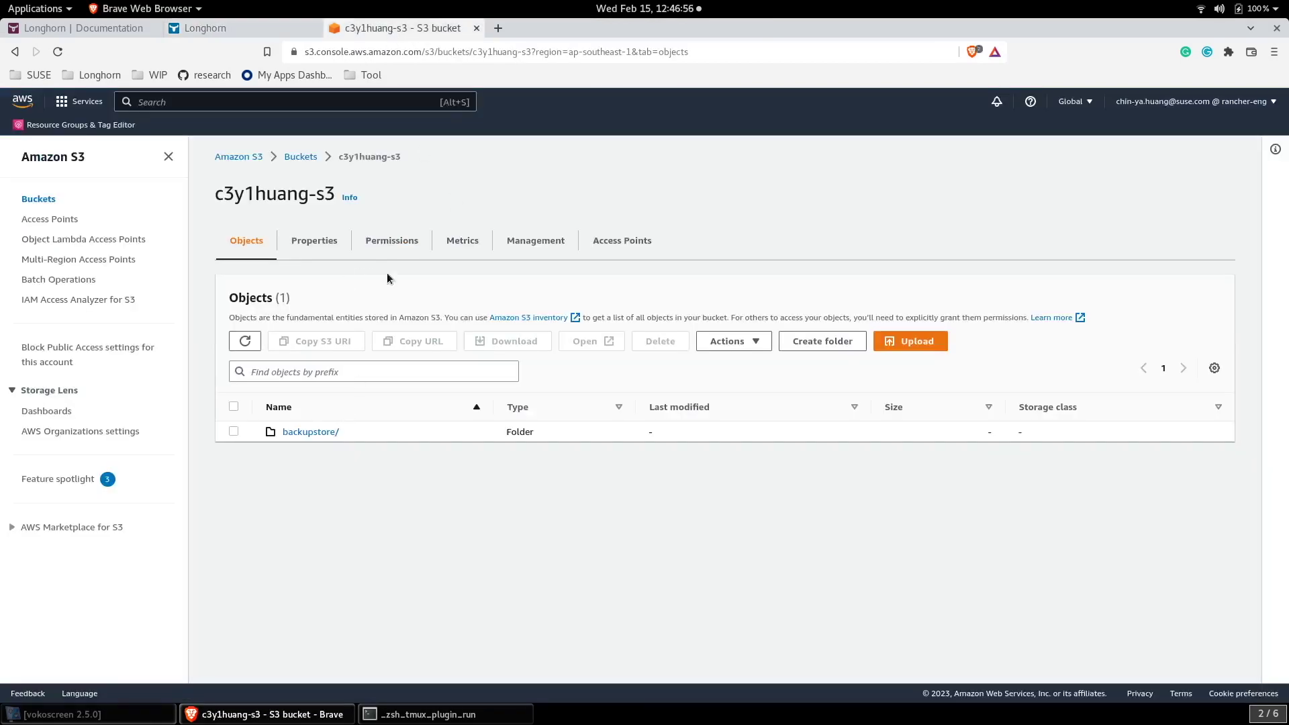
click(305, 435)
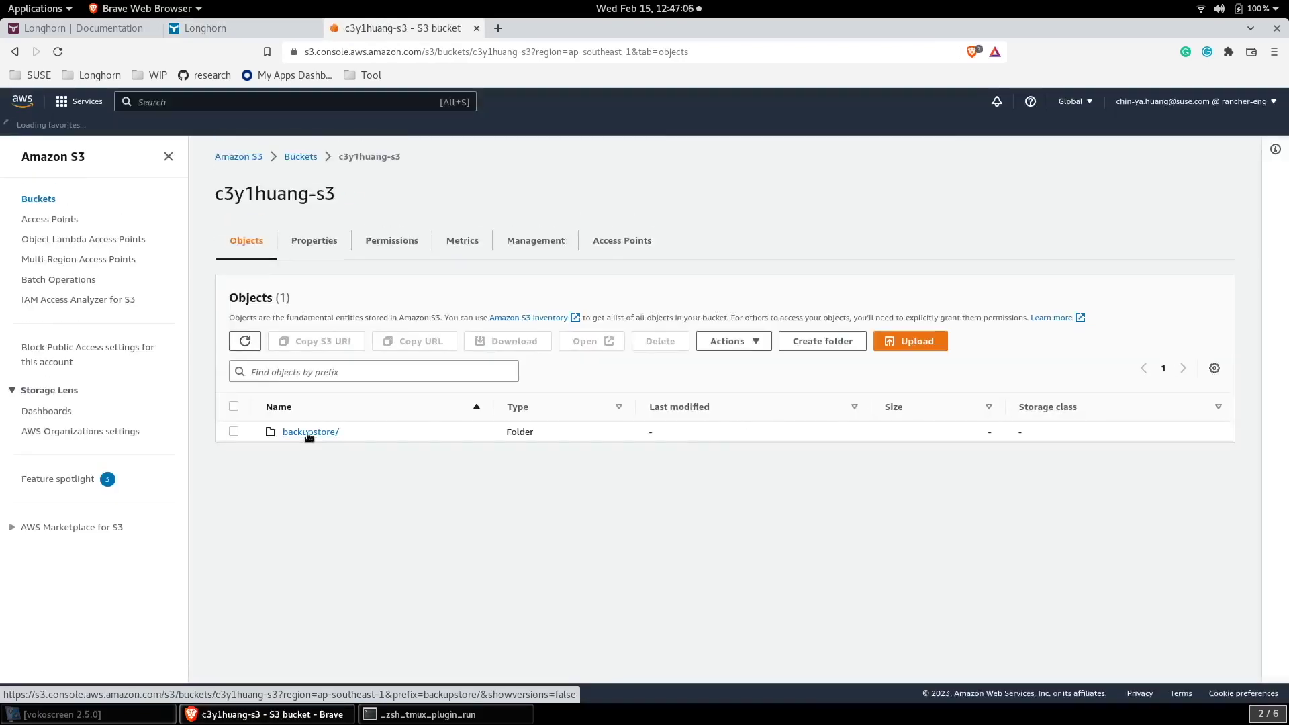
click(308, 433)
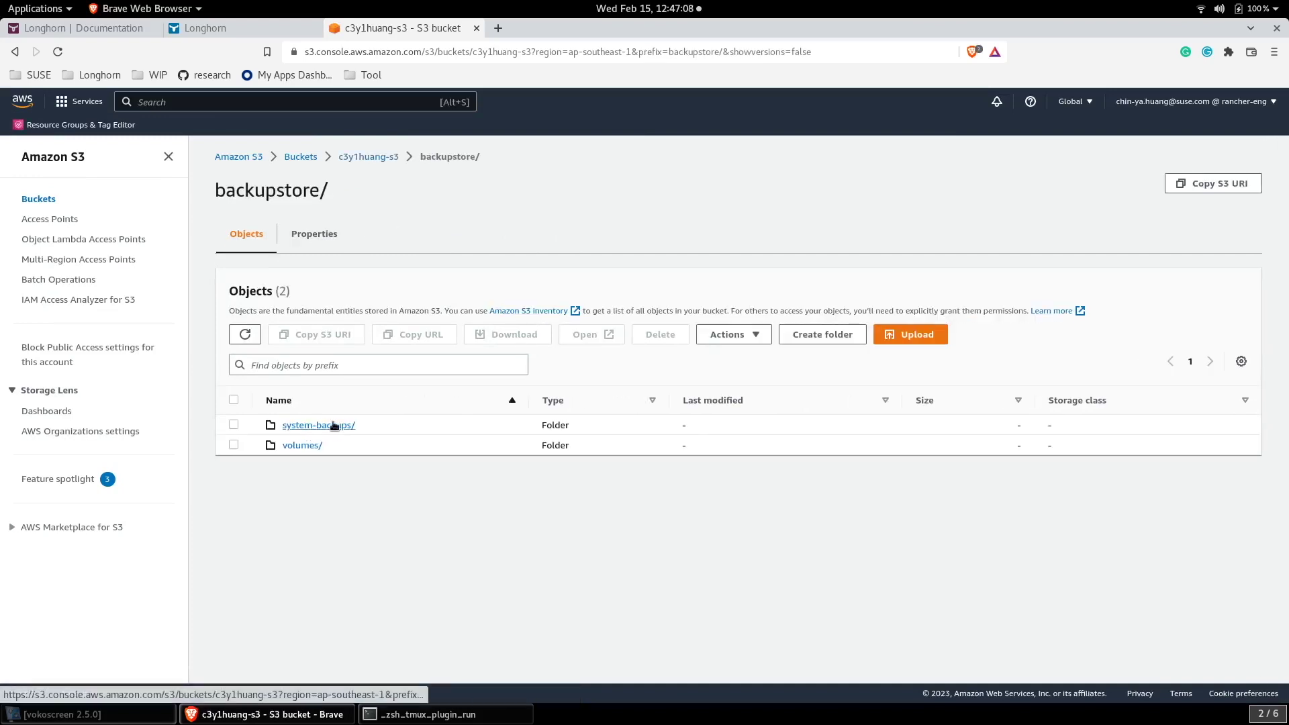
Clear the Backup Target in Longhorn's general settings, save the settings, and check the System Backup list
click(195, 29)
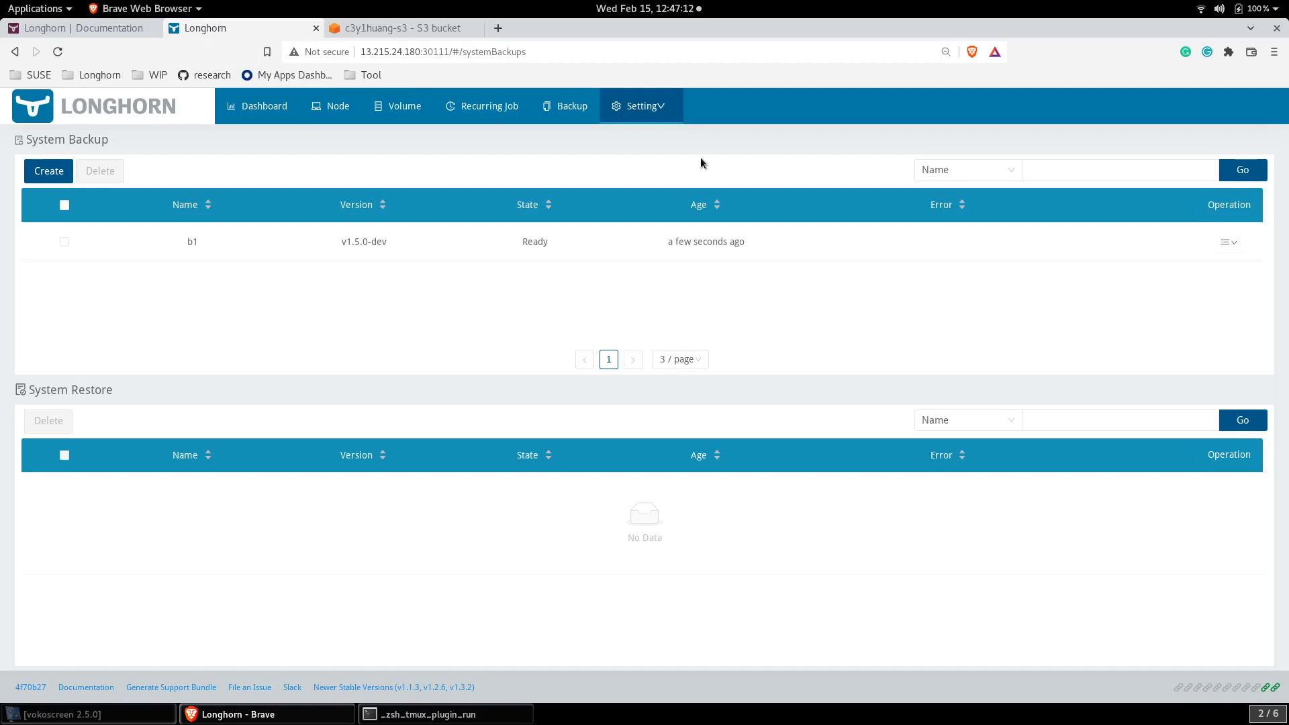
mouse_move(656, 109)
click(628, 141)
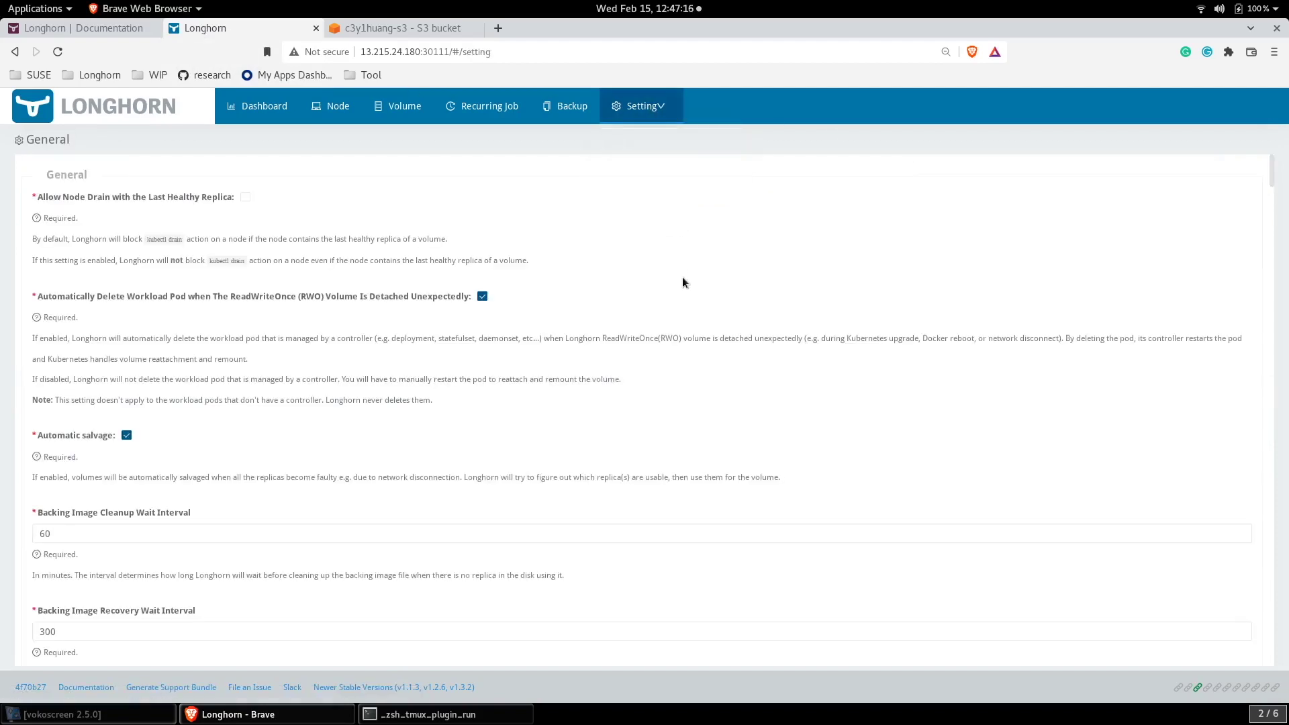
key(ctrl+f)
text(s3)
key(Return)
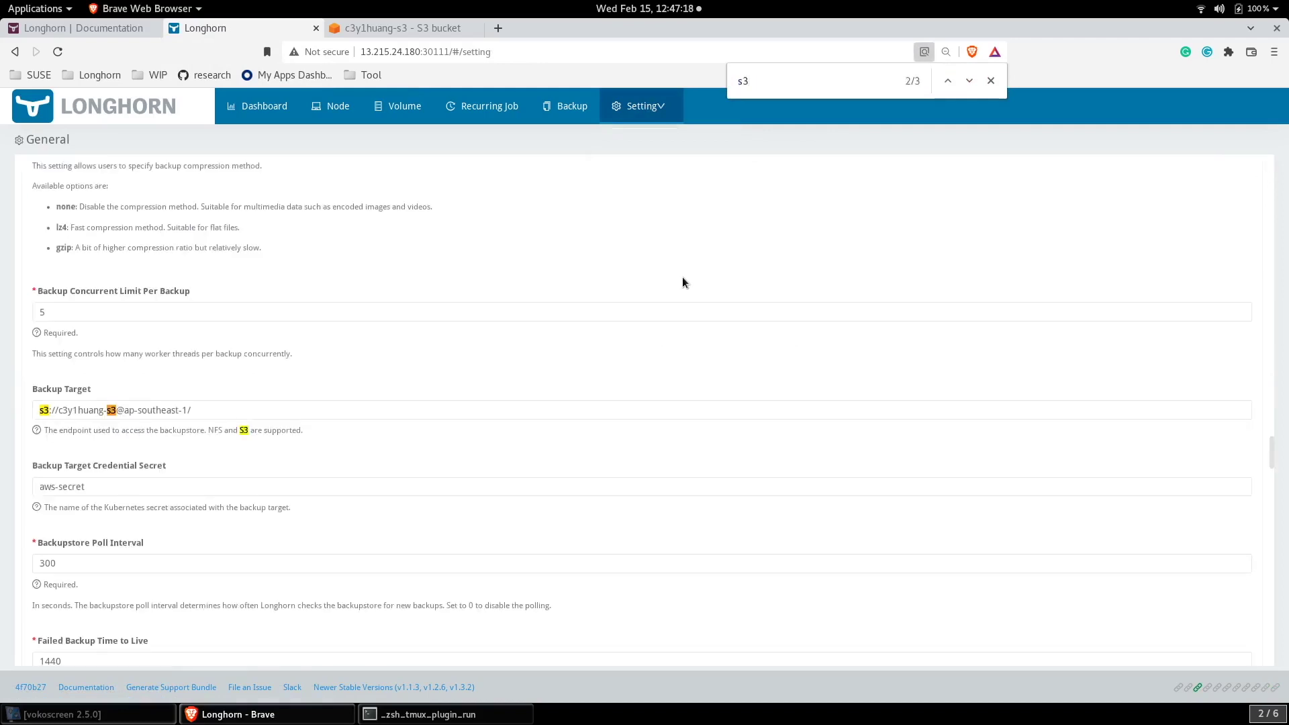
key(Return)
click(144, 405)
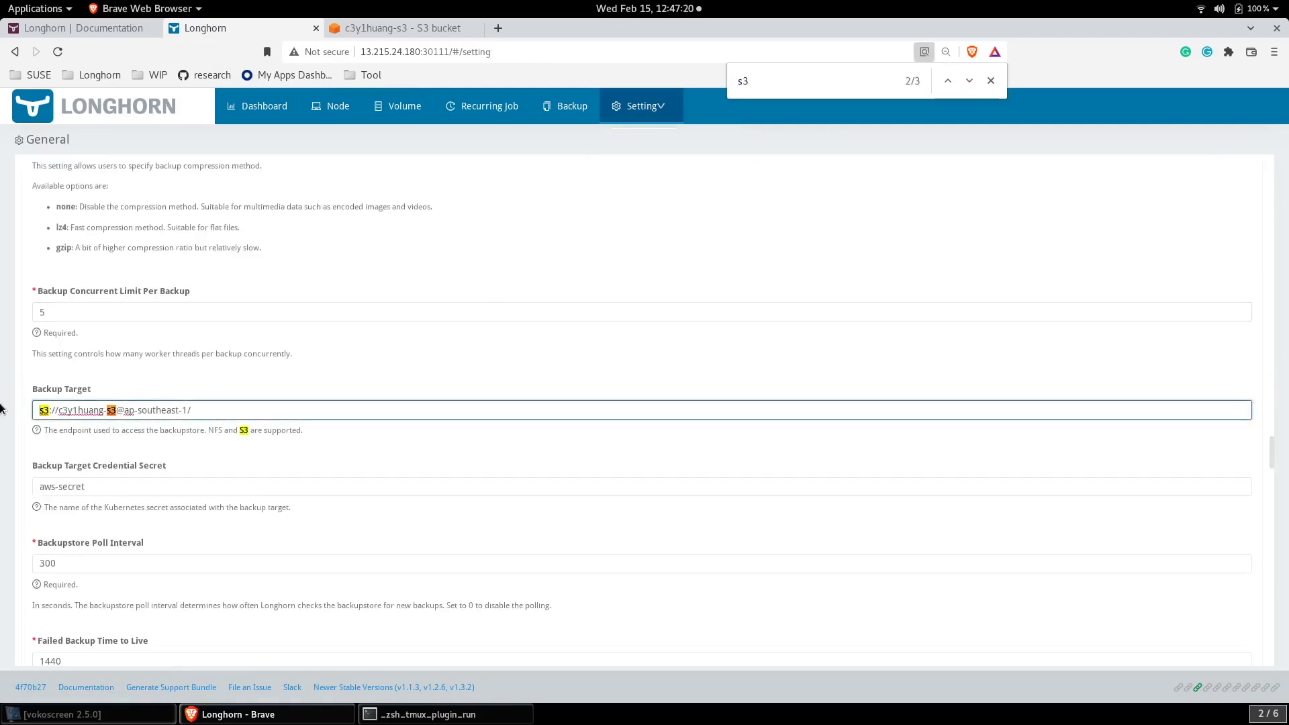
key(ctrl+a)
key(BackSpace)
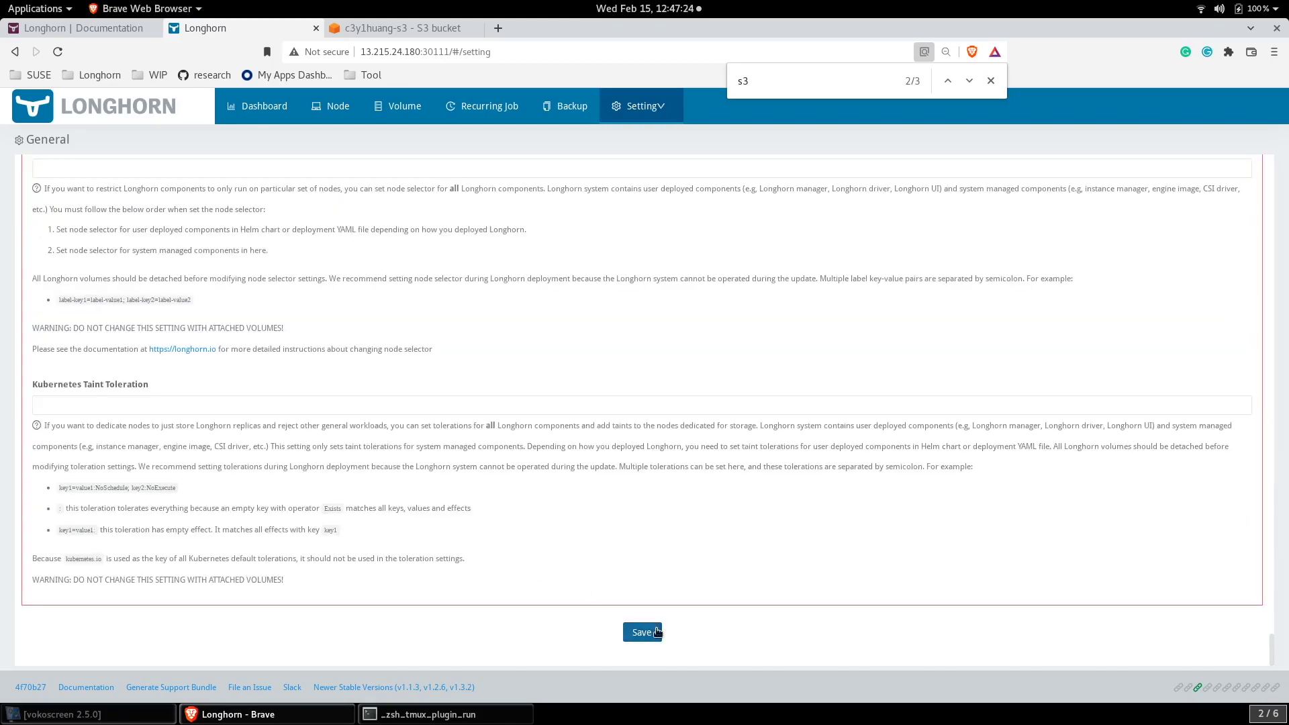
click(657, 632)
mouse_move(648, 111)
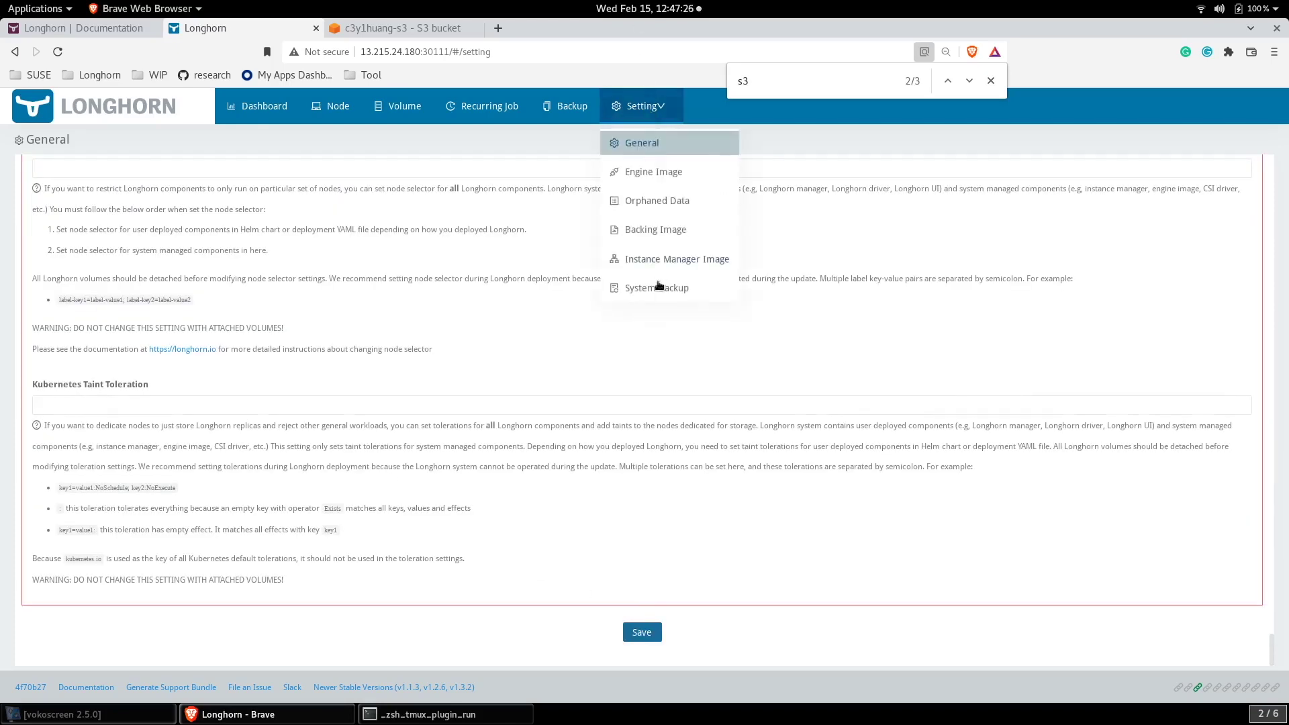
click(656, 290)
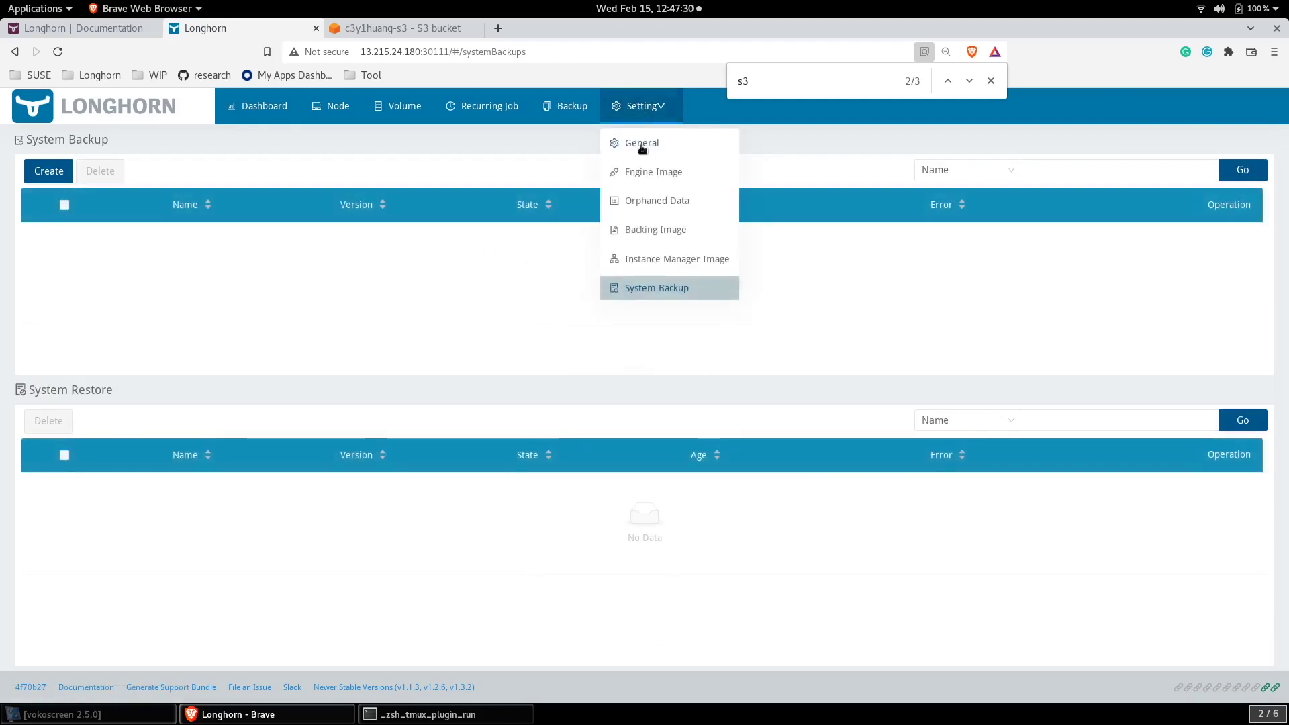
Set the Backup Target in the general settings back to the S3 bucket endpoint and save the settings
click(642, 145)
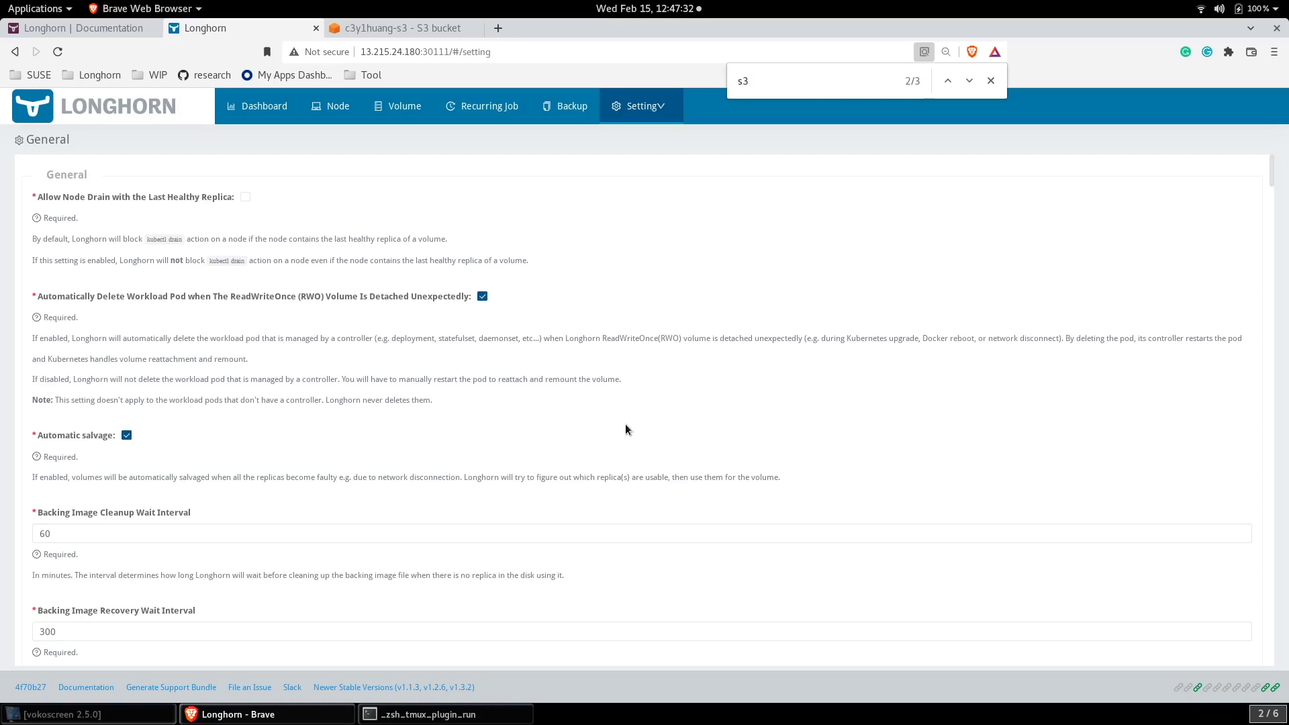
key(ctrl+f)
text(s3)
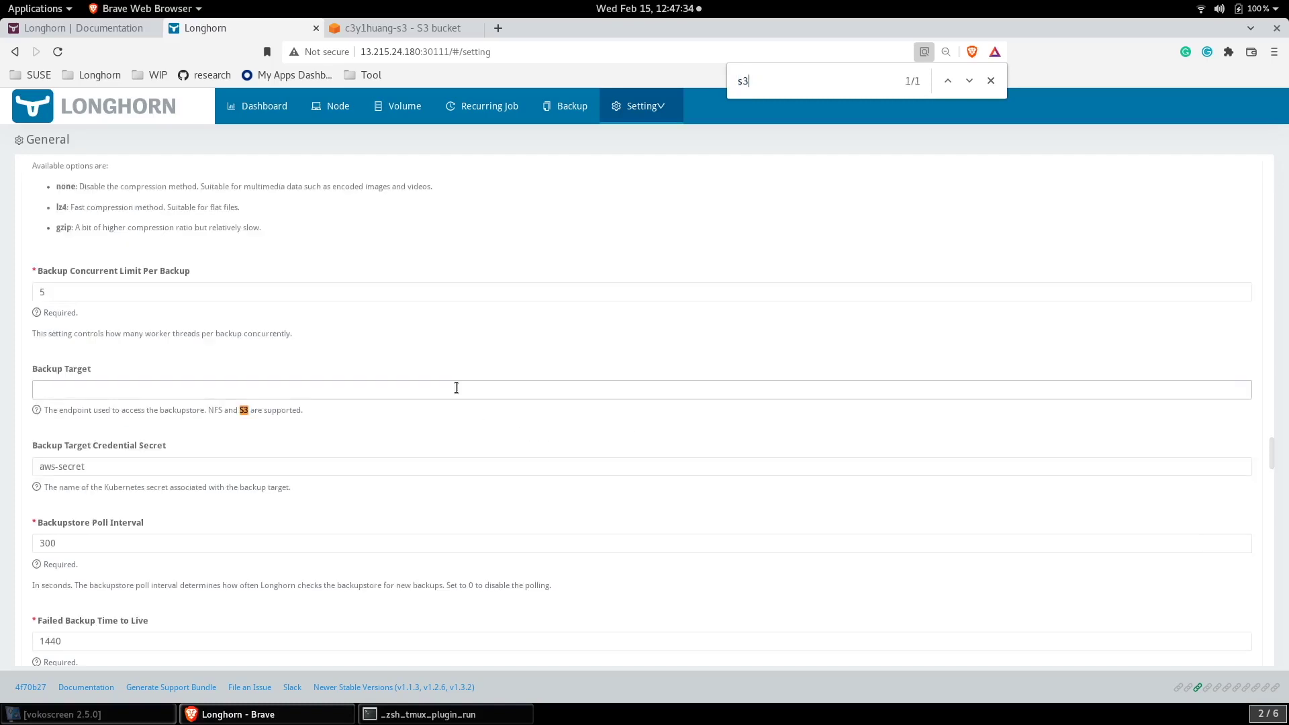
click(456, 388)
click(168, 422)
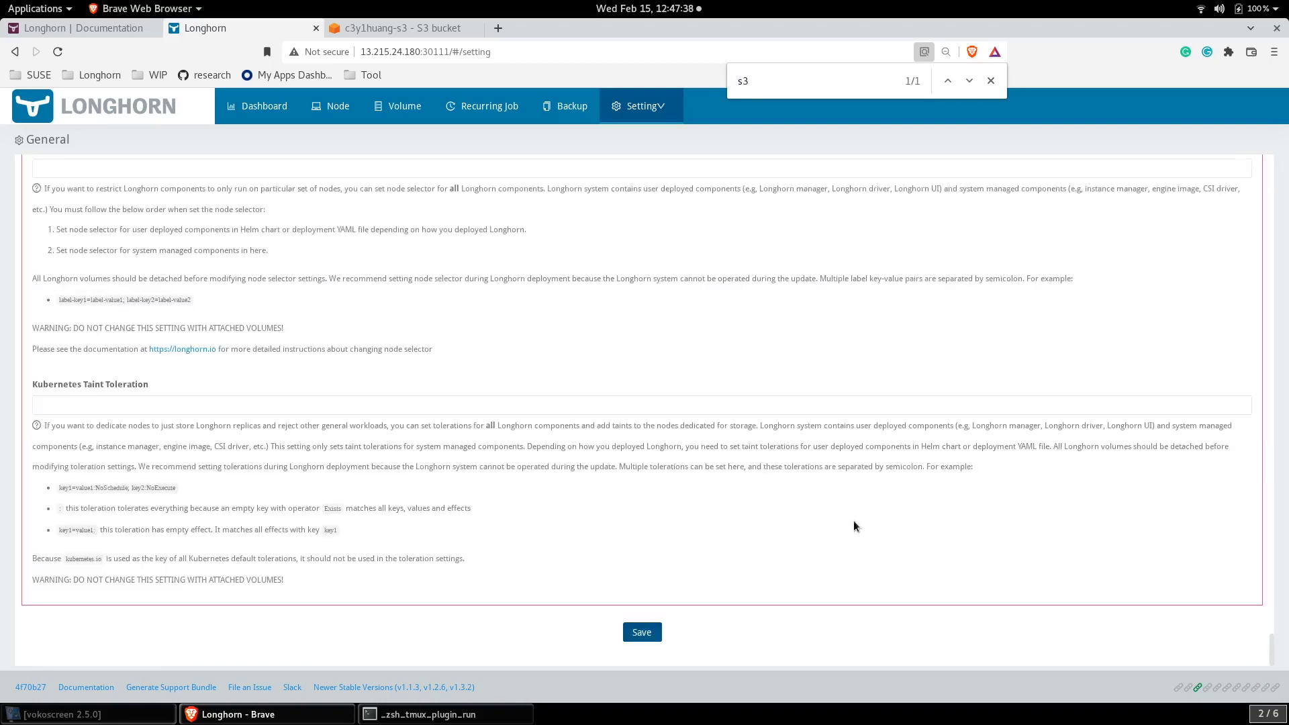
click(642, 632)
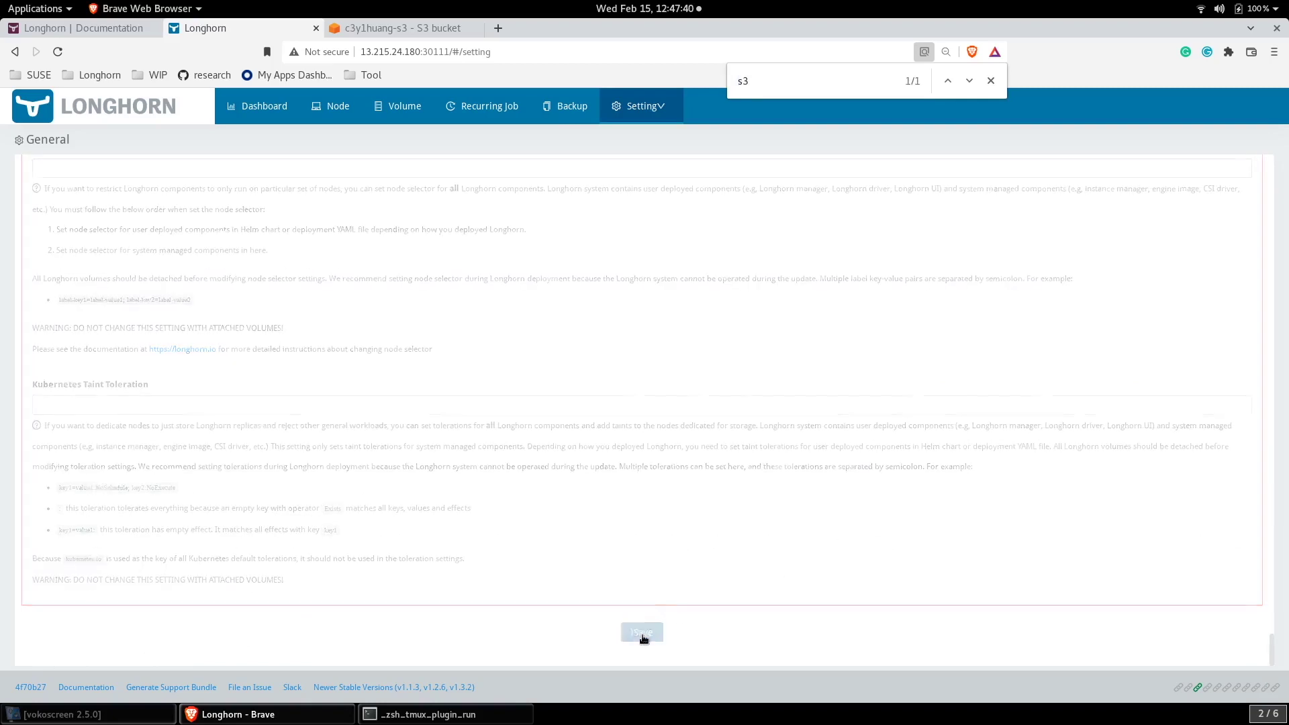
click(371, 29)
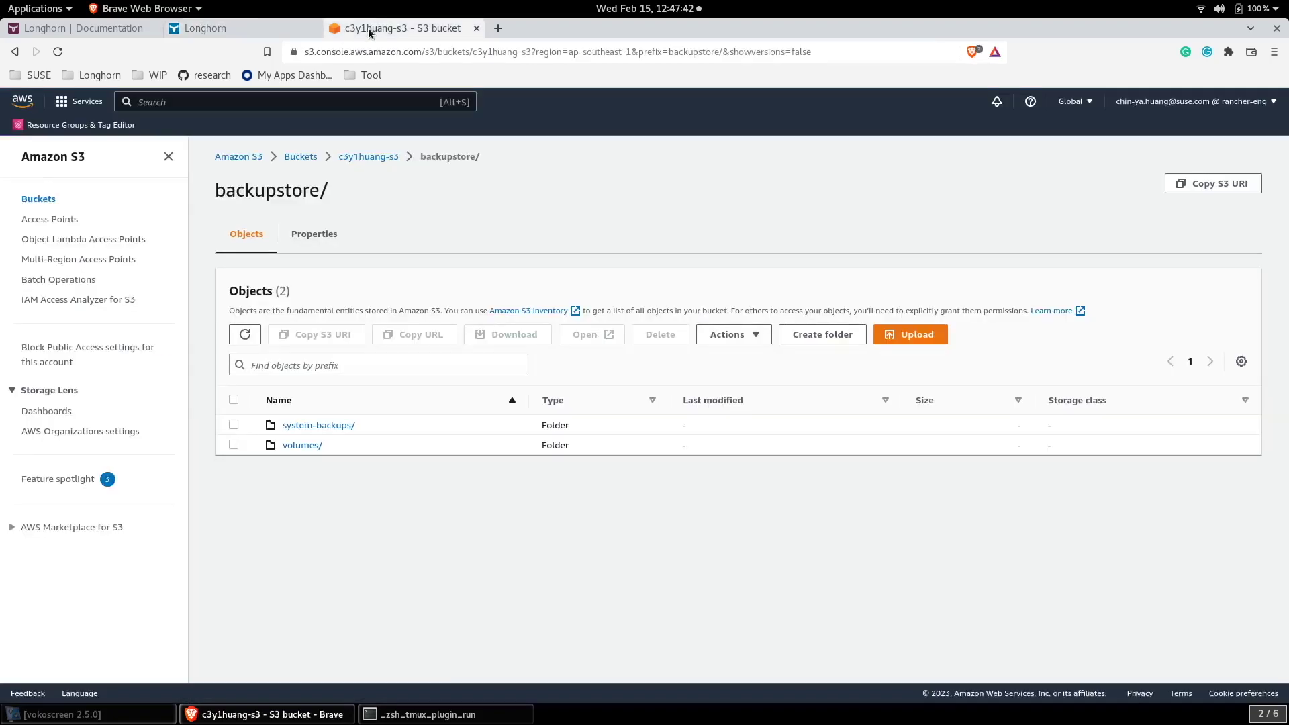
click(260, 29)
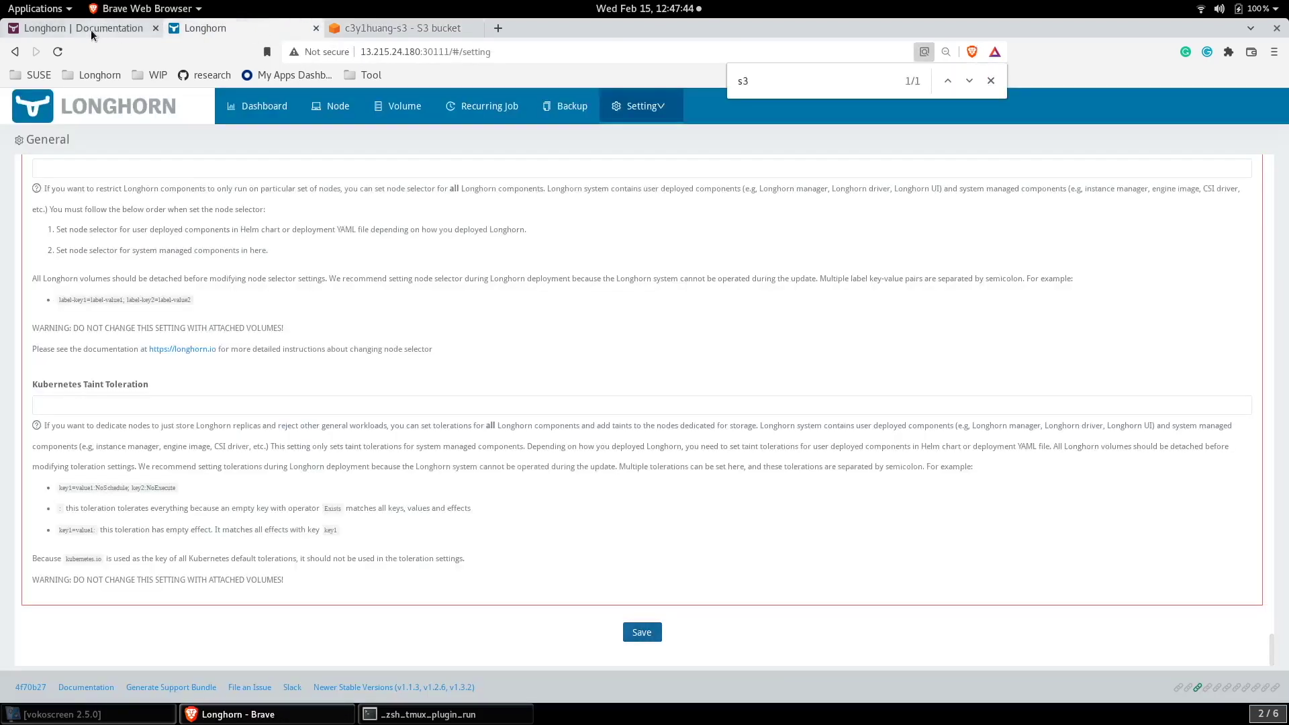
In the terminal, delete the resources defined in ../test-pod-with-pvc.yaml with kubectl, and open the volume list in the Longhorn web UI
click(454, 718)
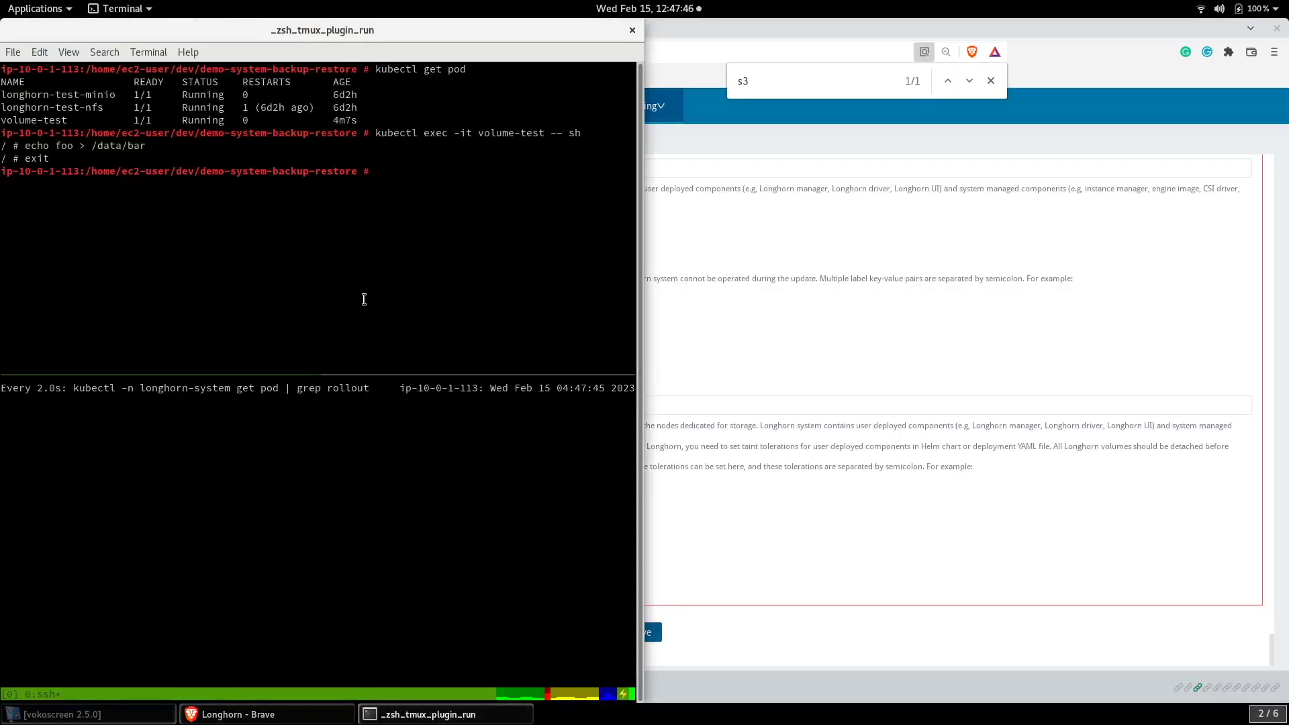
text(kubectl delete -f ../test-p)
key(Tab)
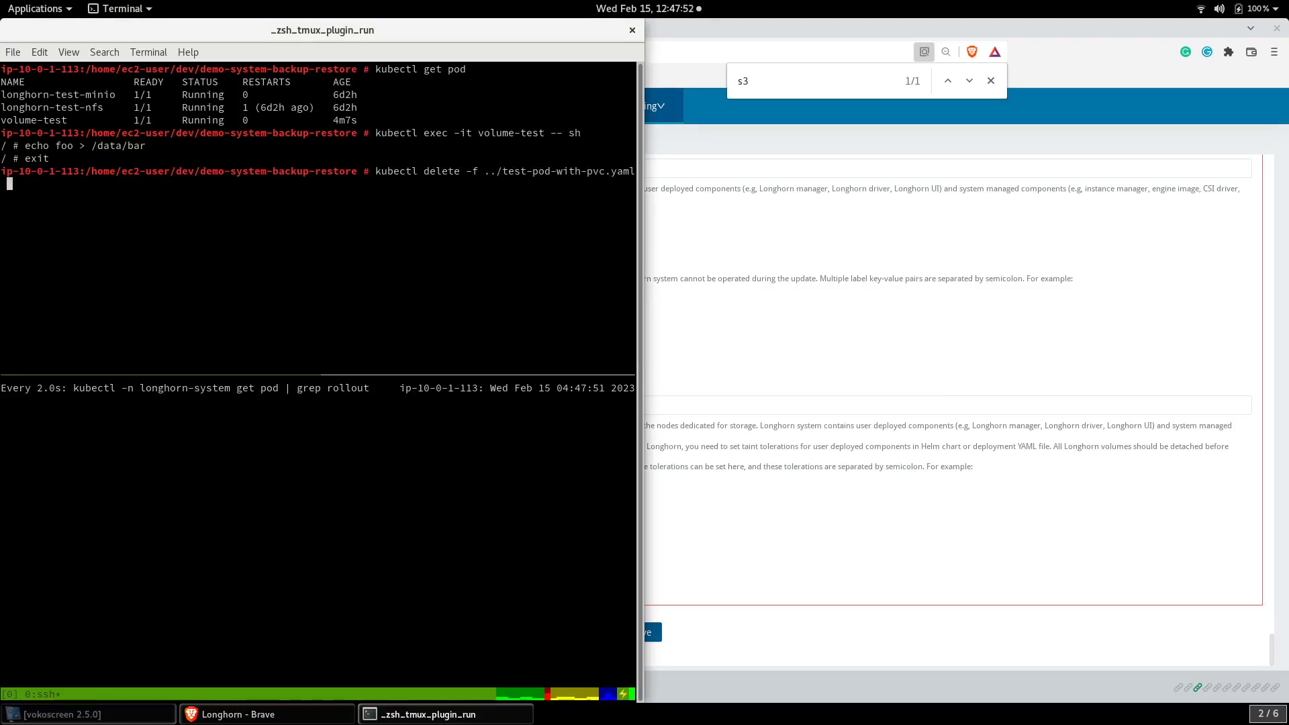
key(Return)
click(933, 263)
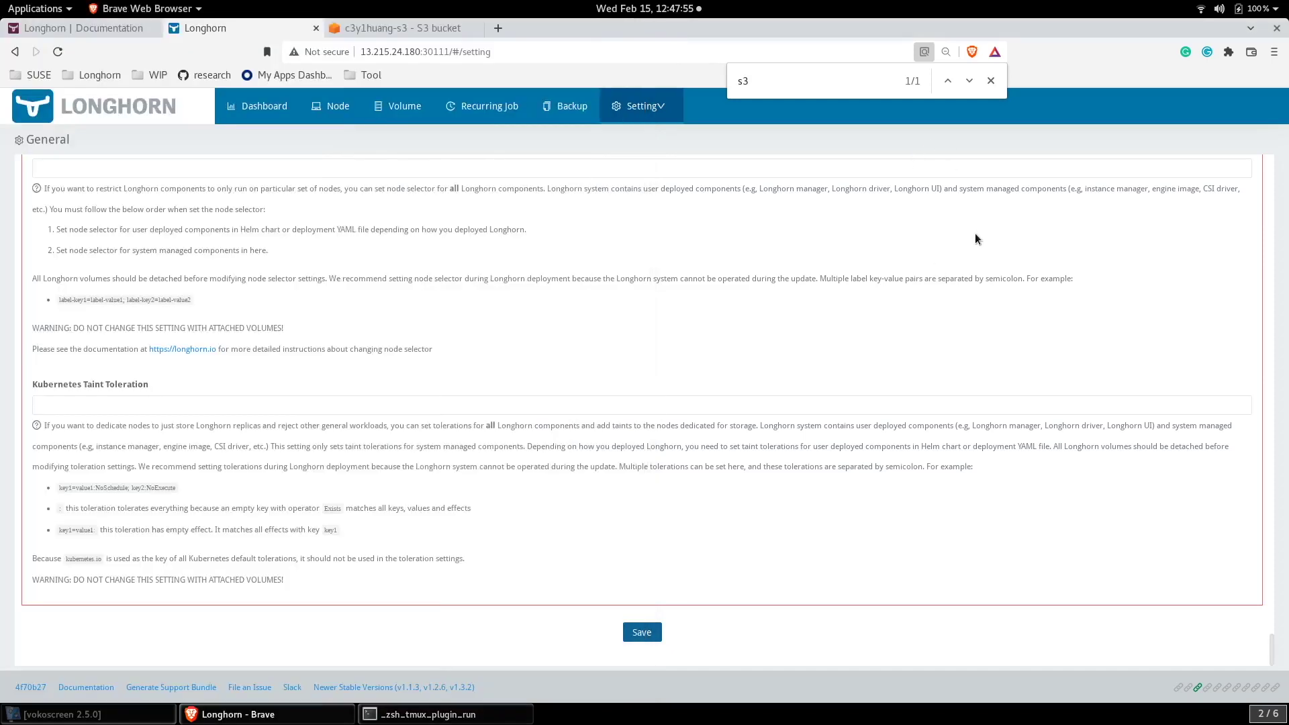
click(406, 111)
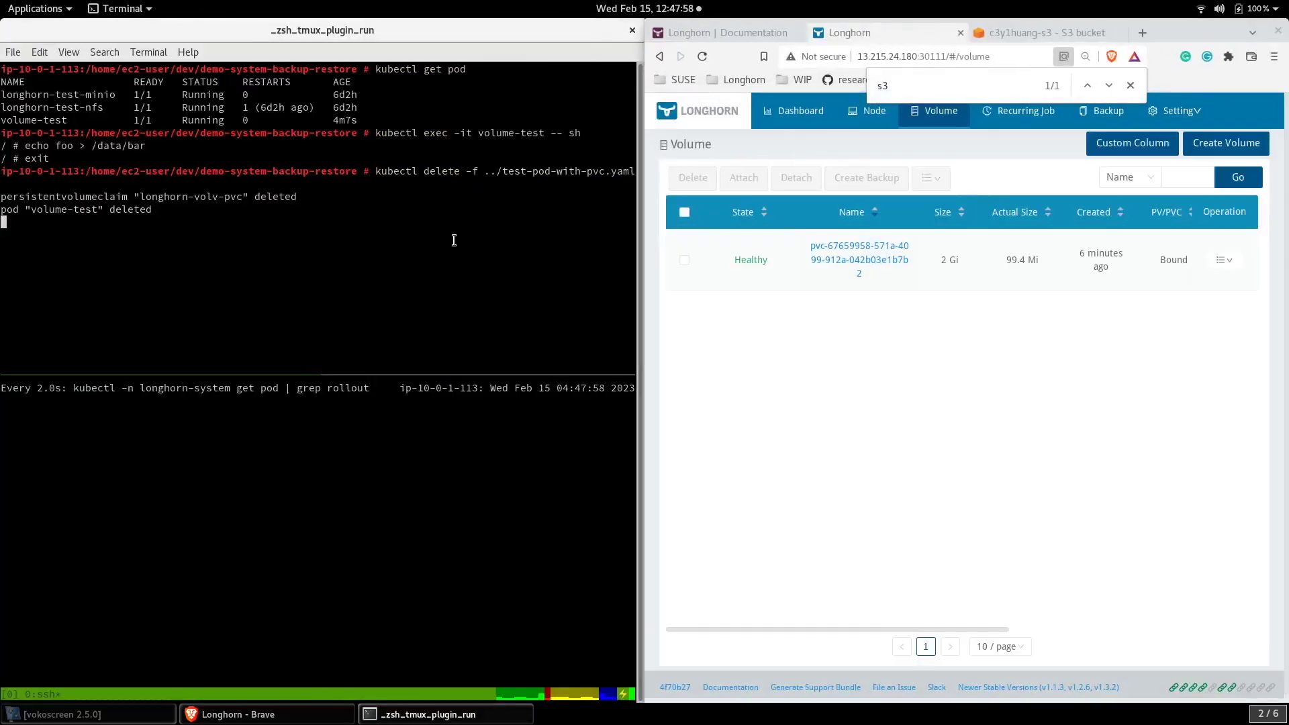
Reload the Longhorn volume list in the browser repeatedly to check whether the test volume has been removed
key(super+Down)
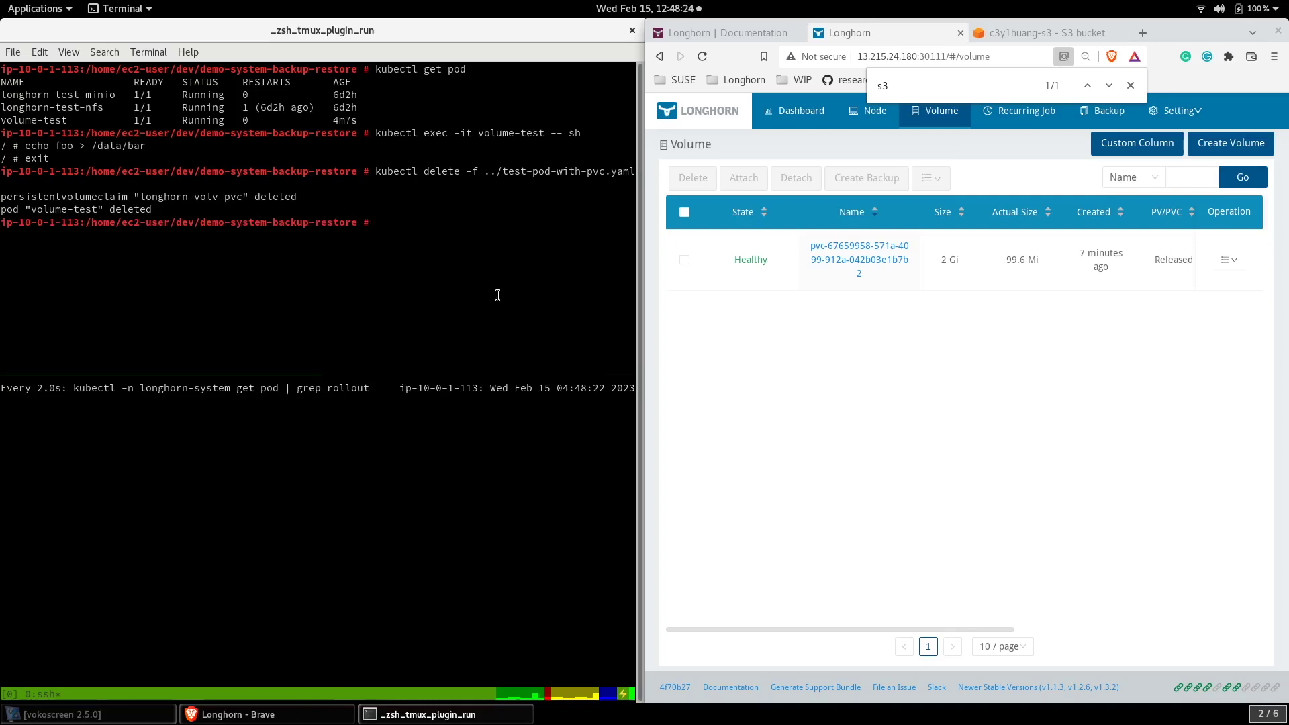
click(835, 360)
key(F5)
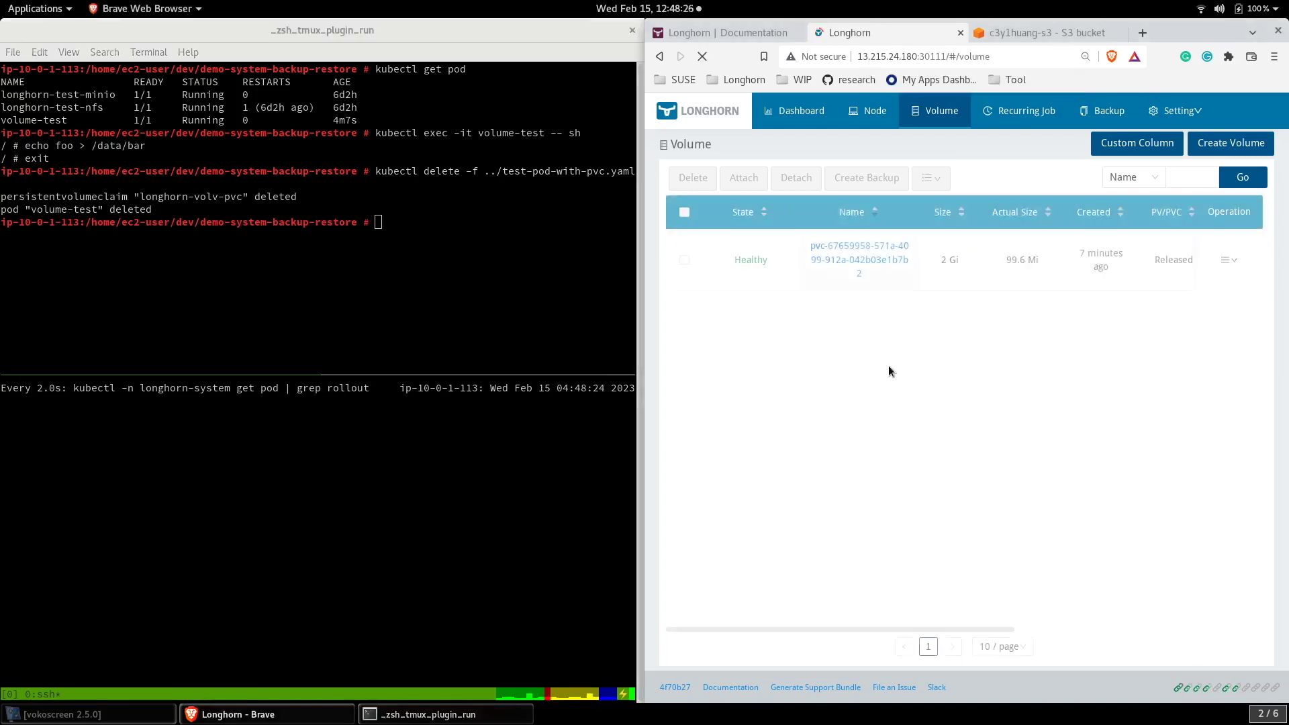
key(F5)
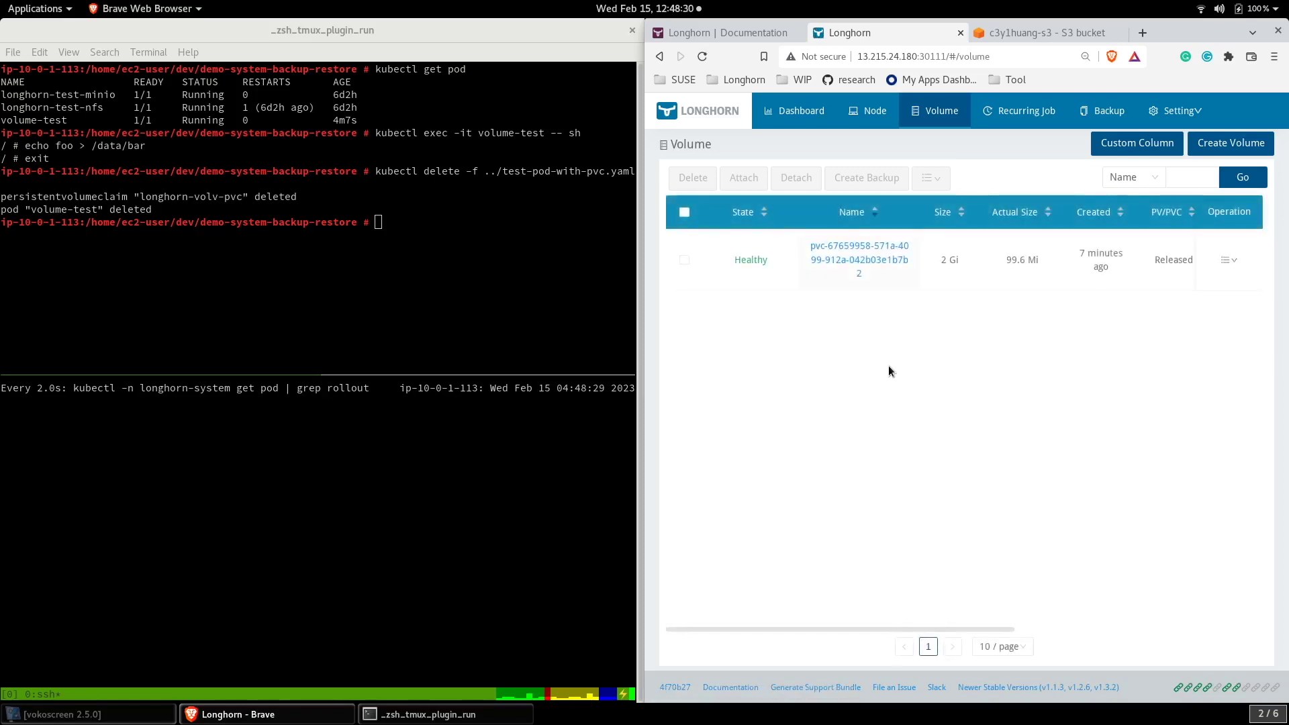
key(F5)
key(F5)
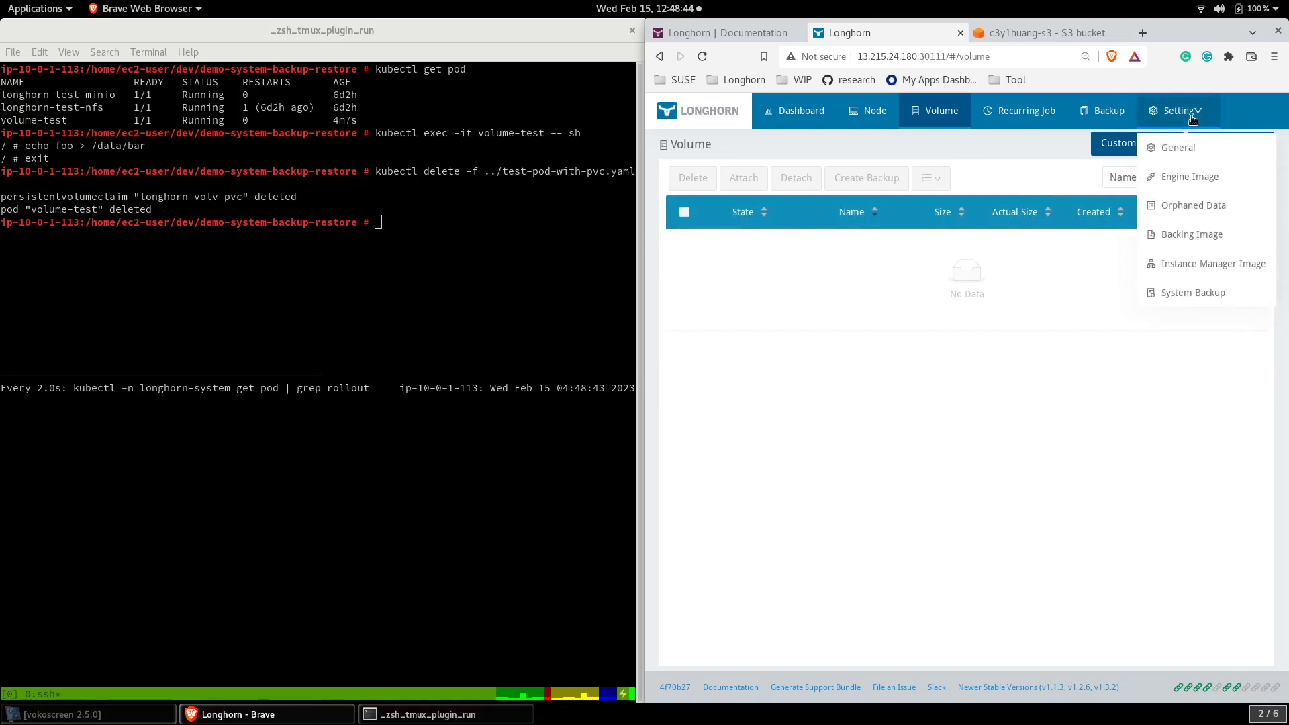
Restore the system backup b1 from the System Backup page, naming the restore r1
mouse_move(1188, 112)
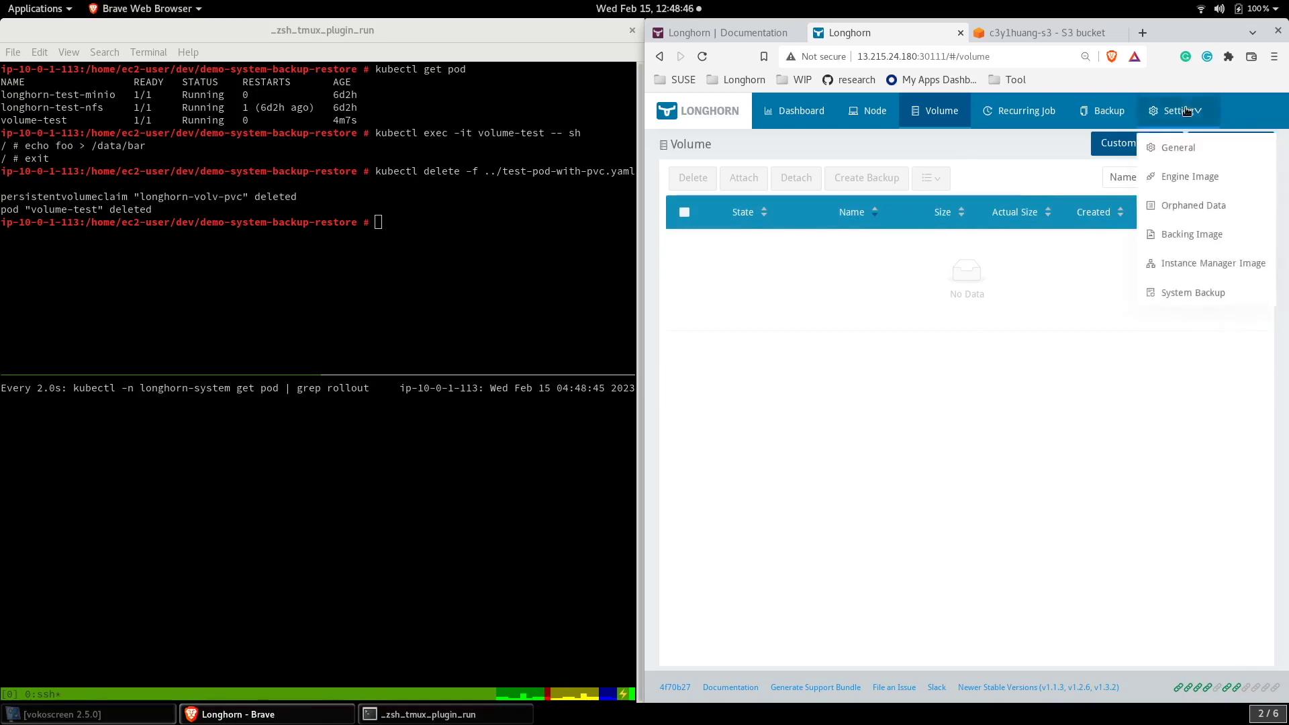
click(1188, 293)
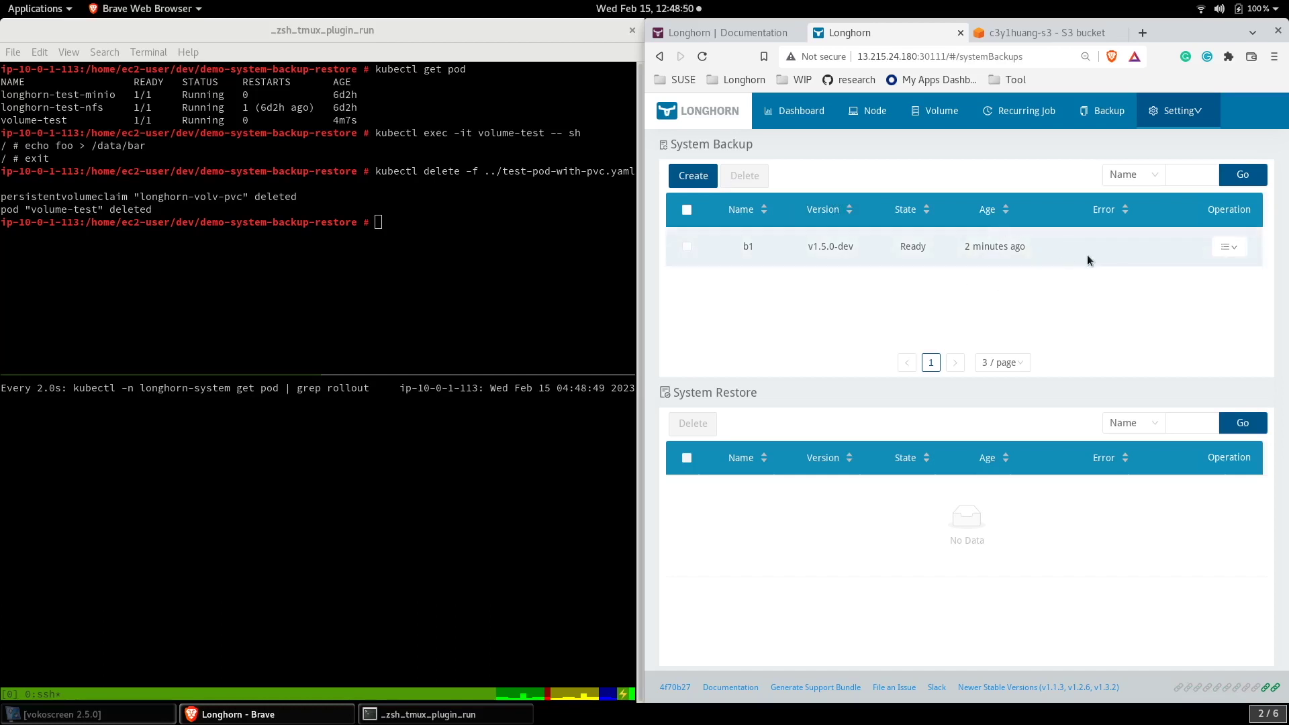
mouse_move(1230, 249)
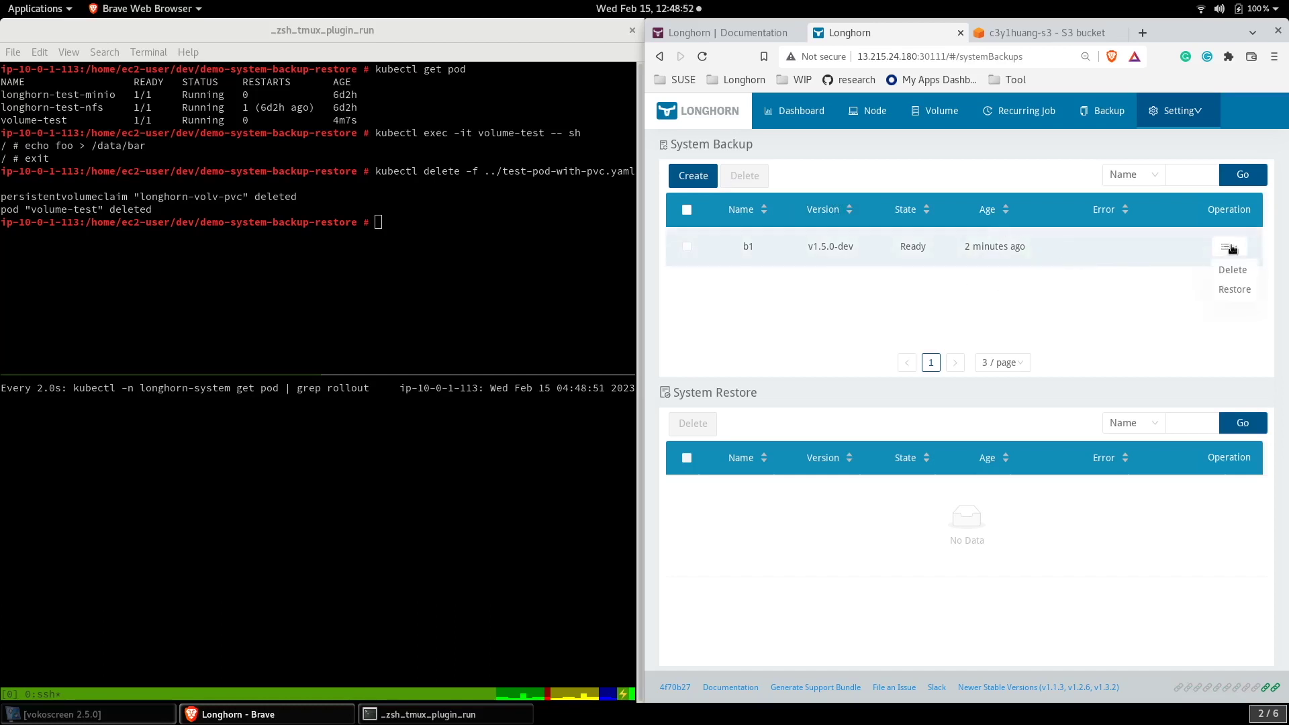
click(1237, 292)
click(942, 213)
text(r1)
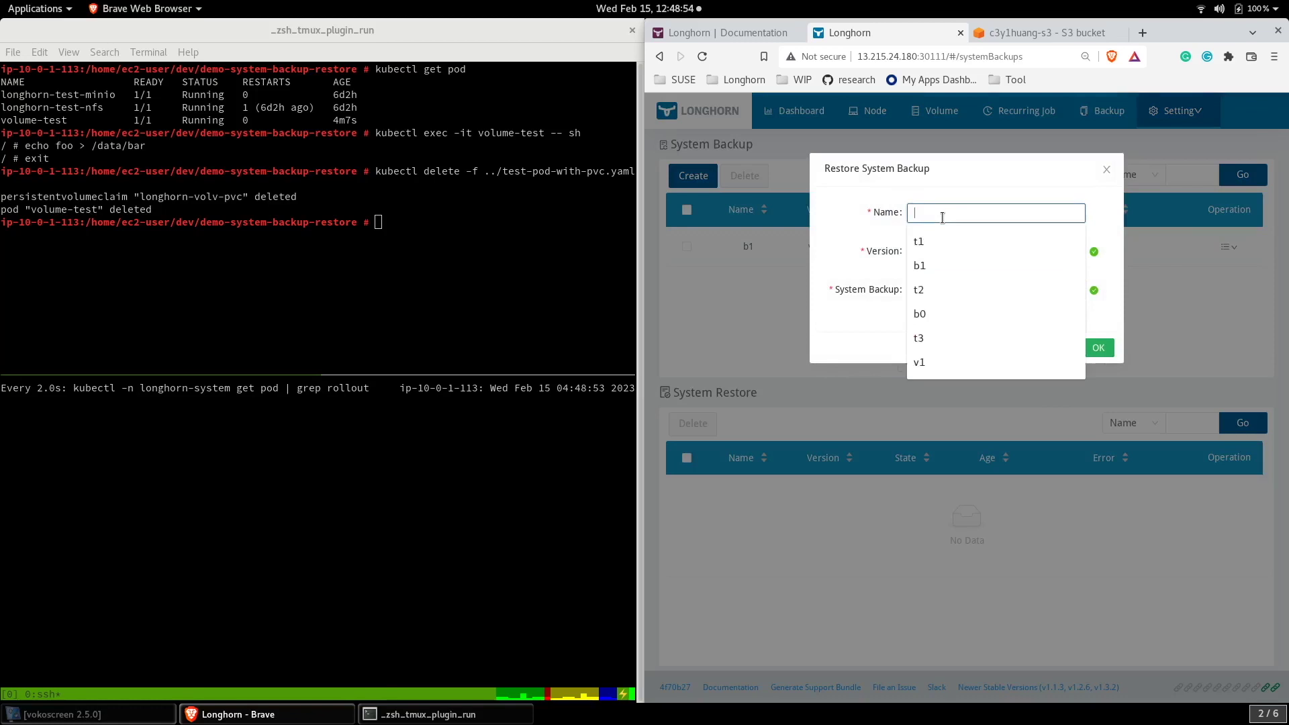
click(1096, 348)
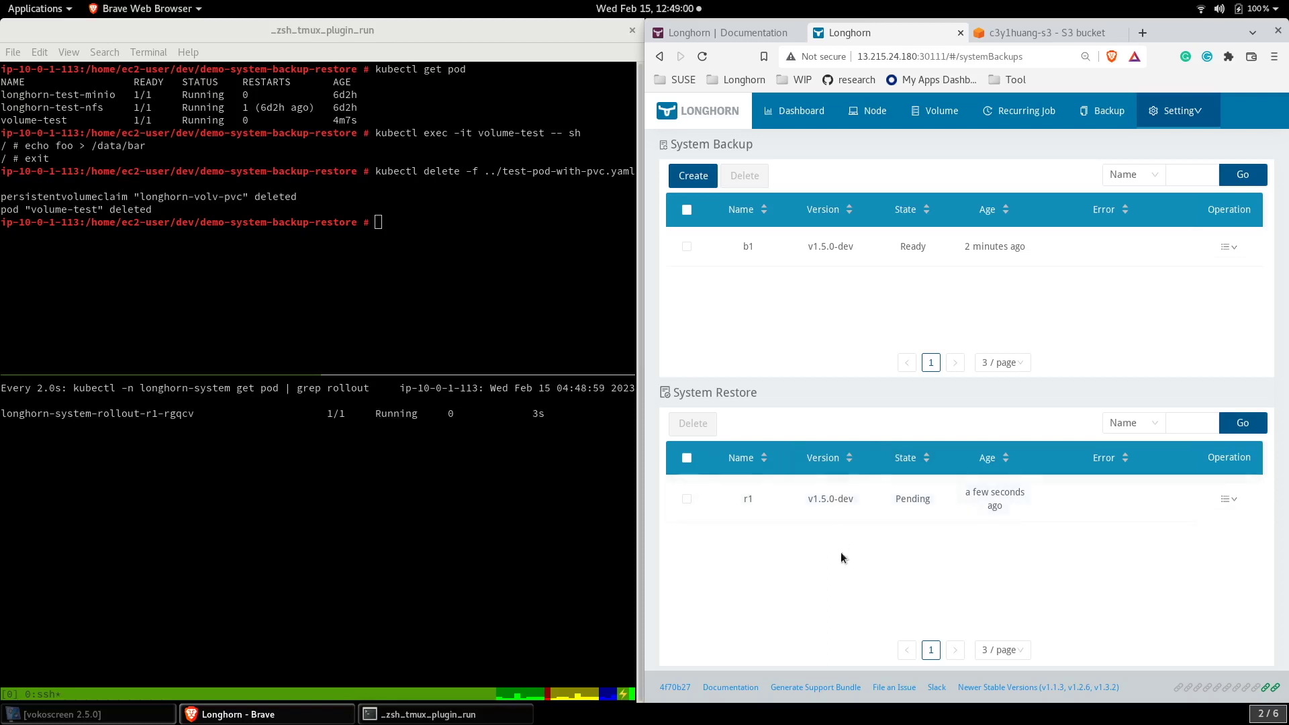
Monitor the r1 restore and its rollout pod, and open the volume list to check the restored volume
click(362, 483)
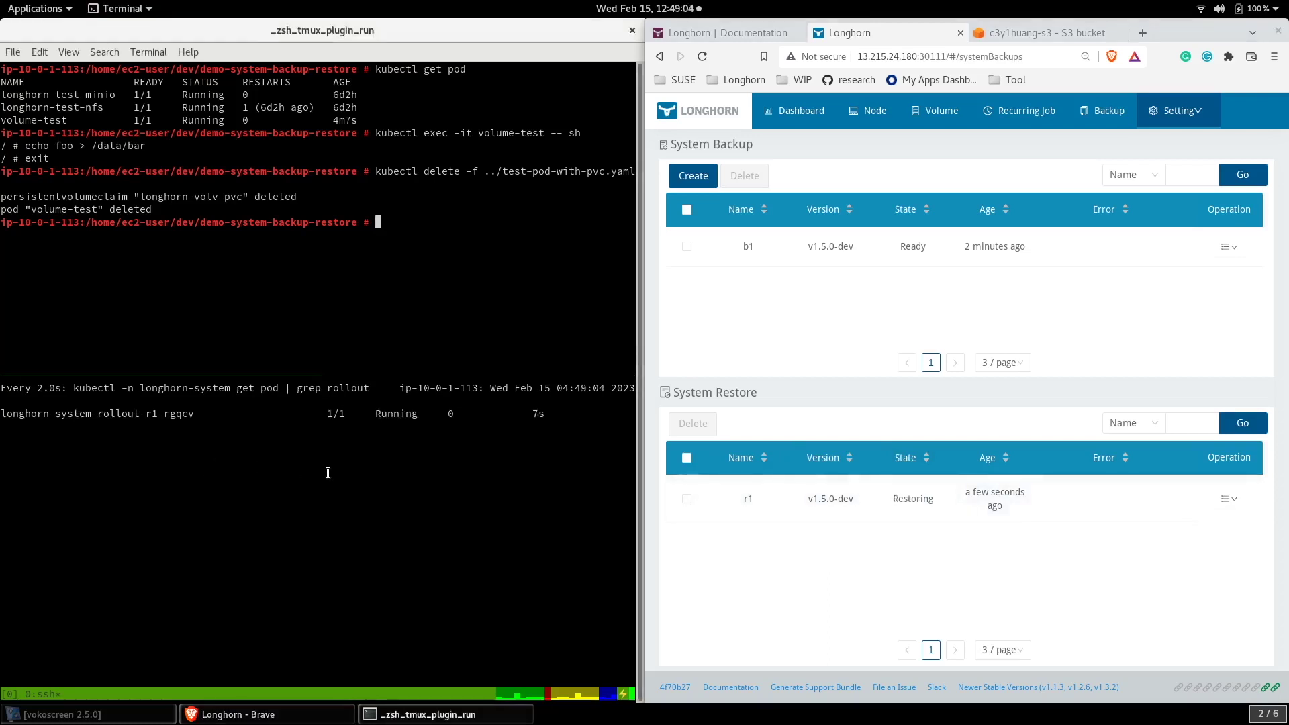
click(669, 500)
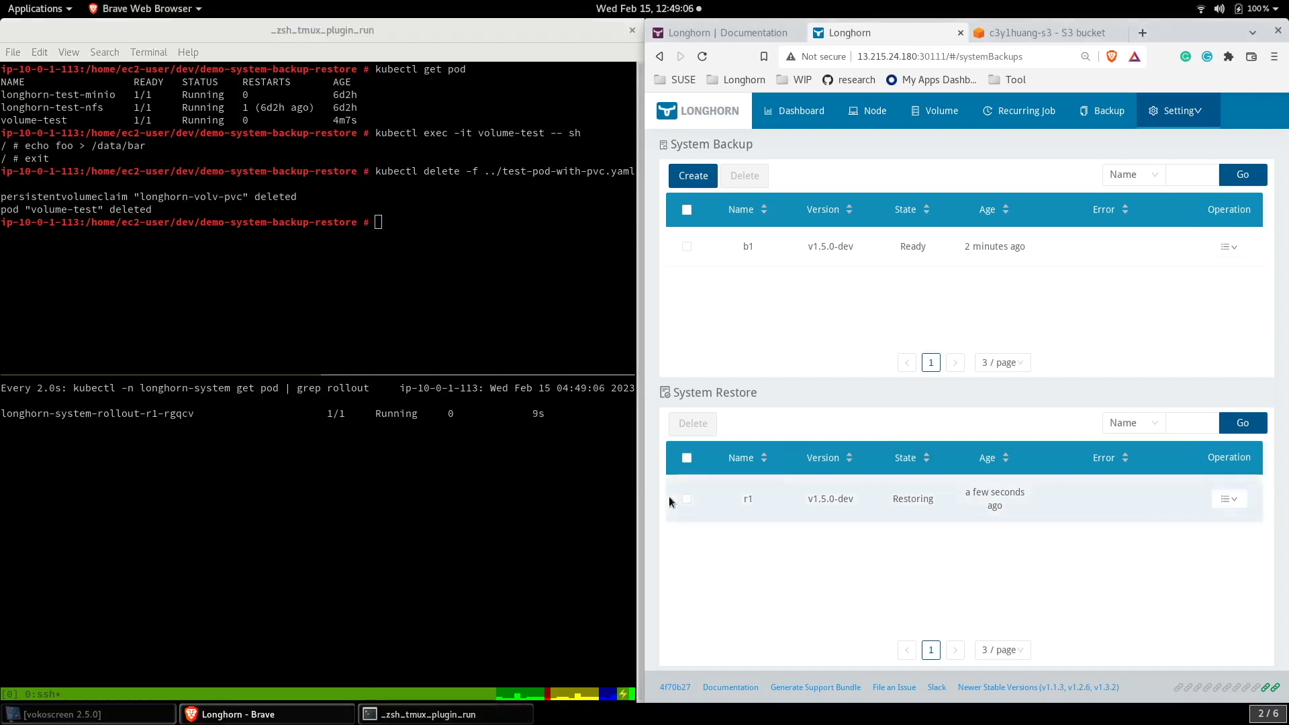
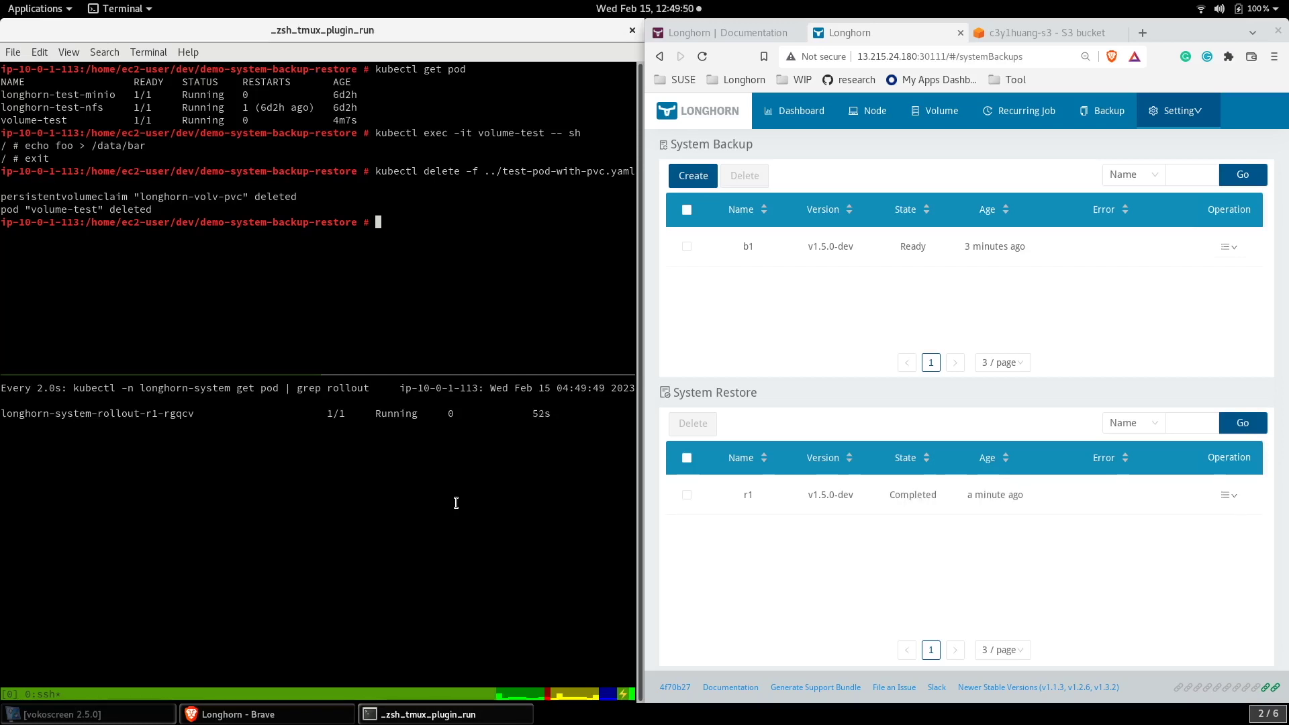
click(904, 547)
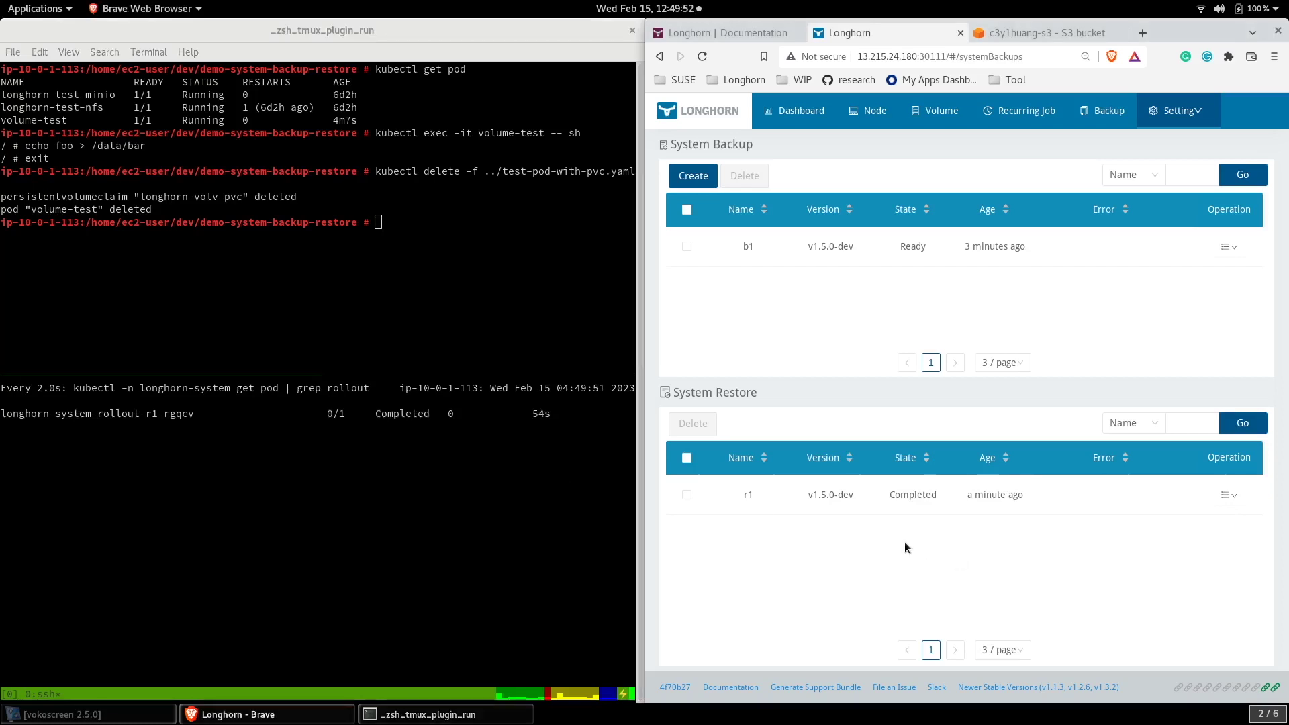
click(937, 111)
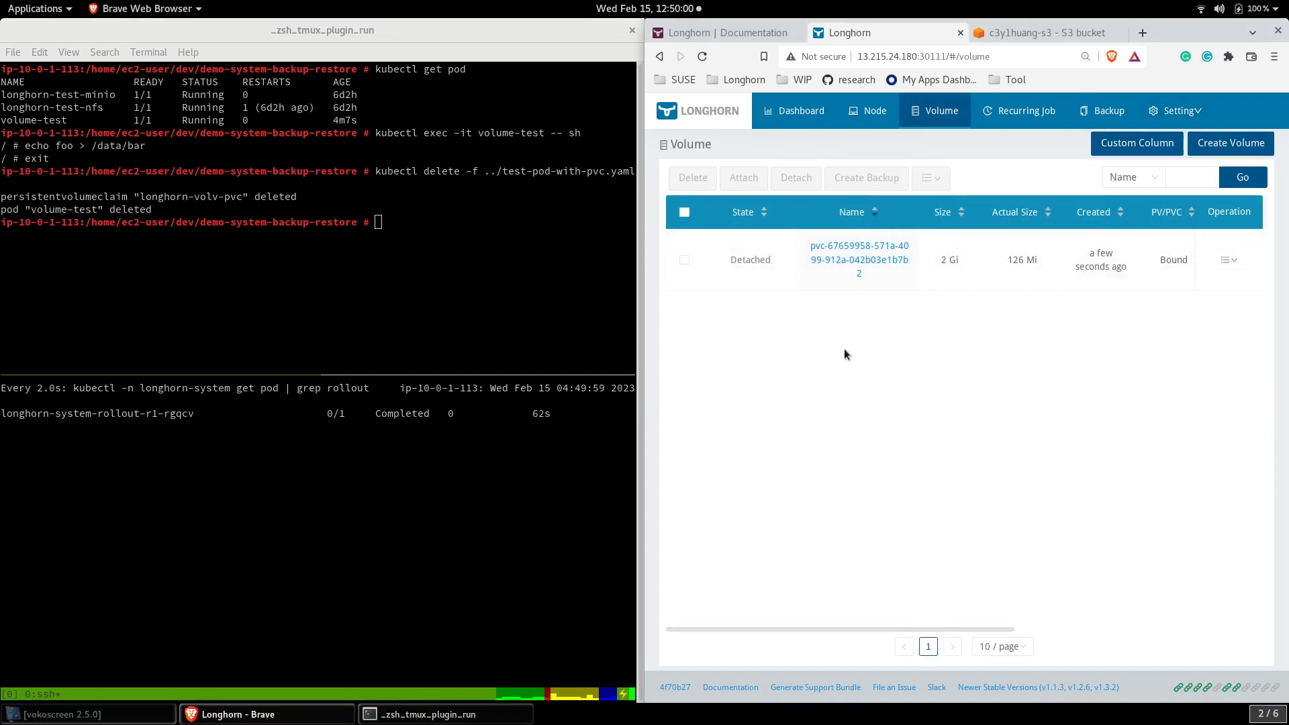
In the terminal, recreate the test workload by applying ../test-pod-with-pvc.yaml with kubectl
click(411, 199)
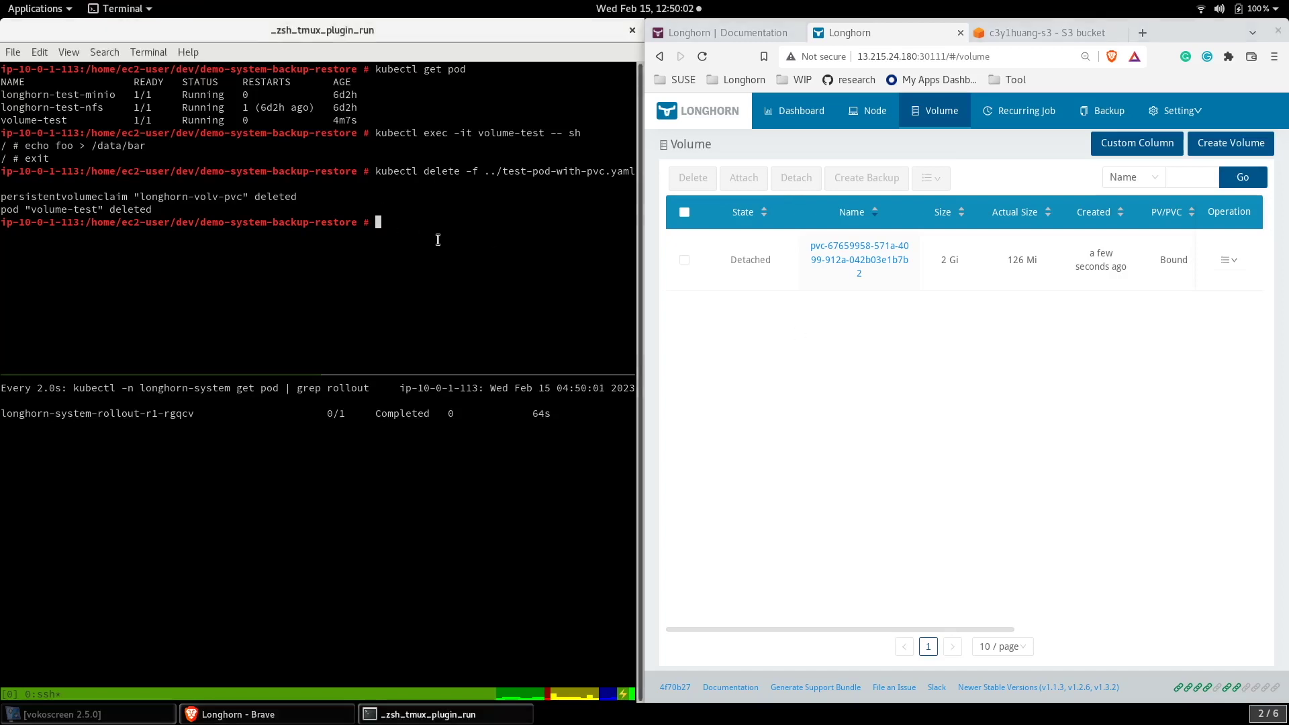
text(kubect)
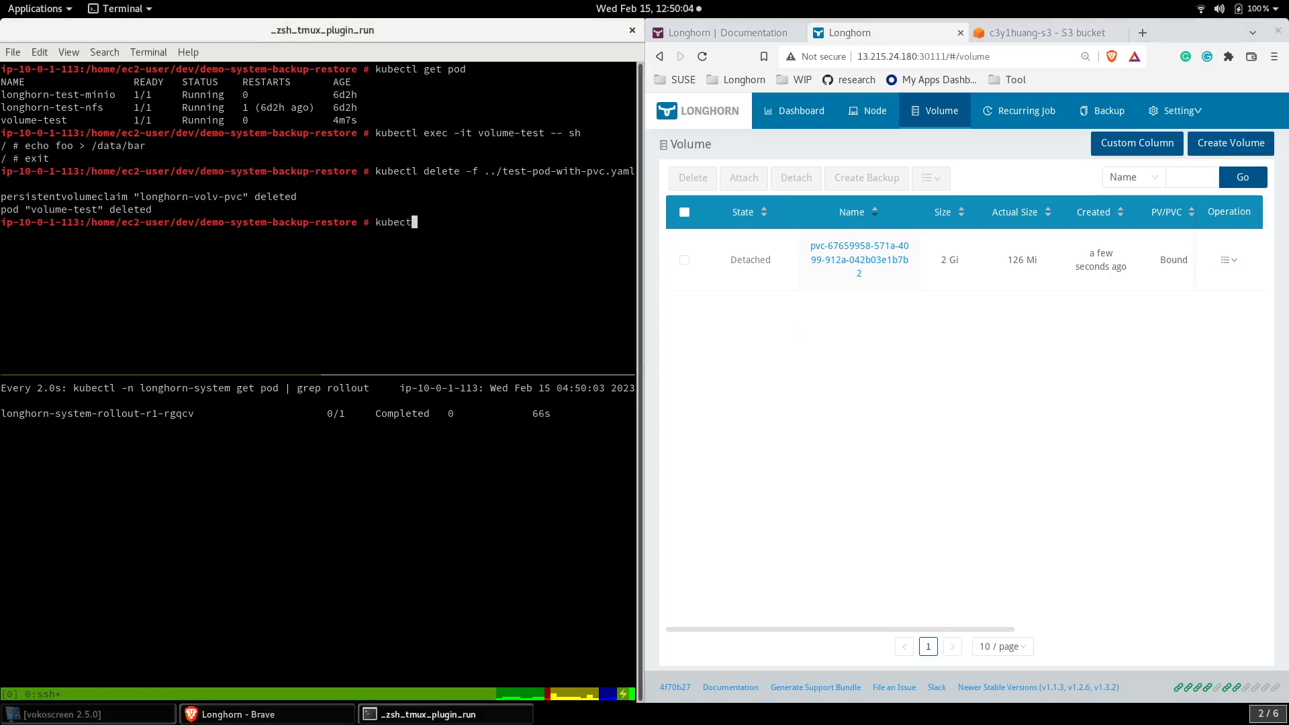
text(l apply -f ../test-pod-with-pvc.yaml)
key(Return)
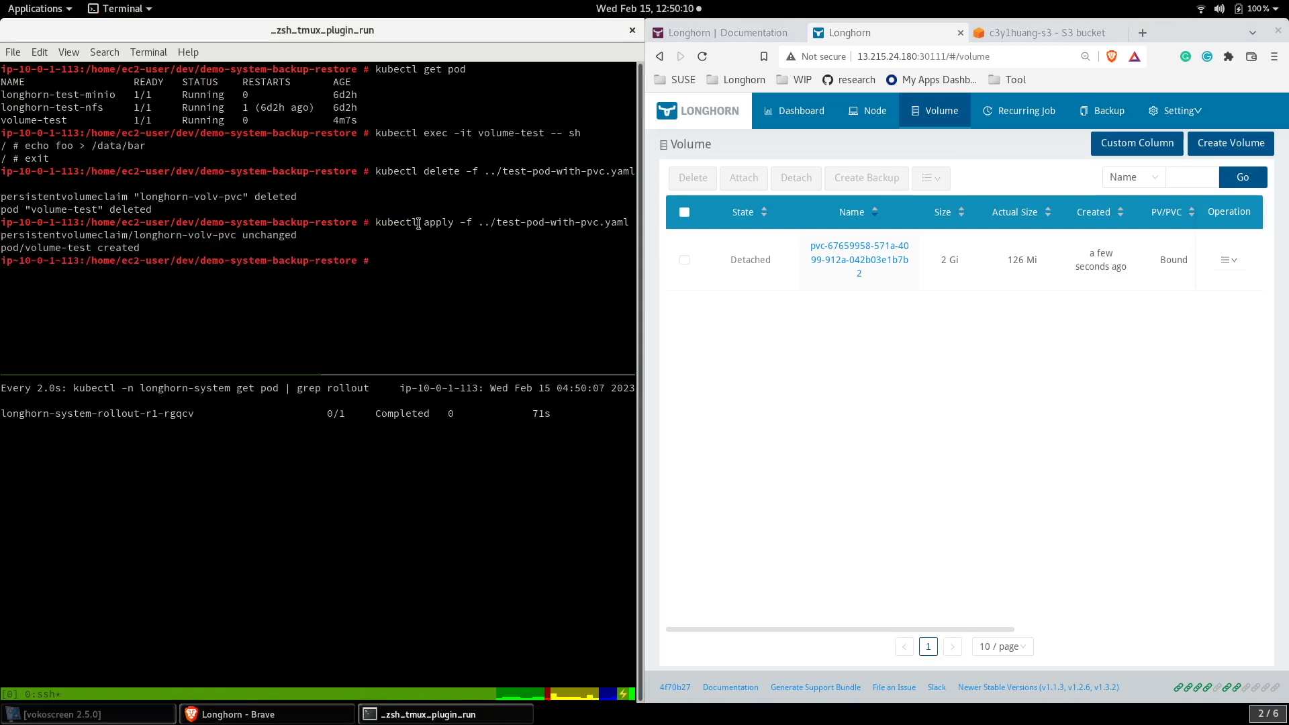
List the pods with kubectl get pod, and watch their status using the -w option
text(kubectl get pod)
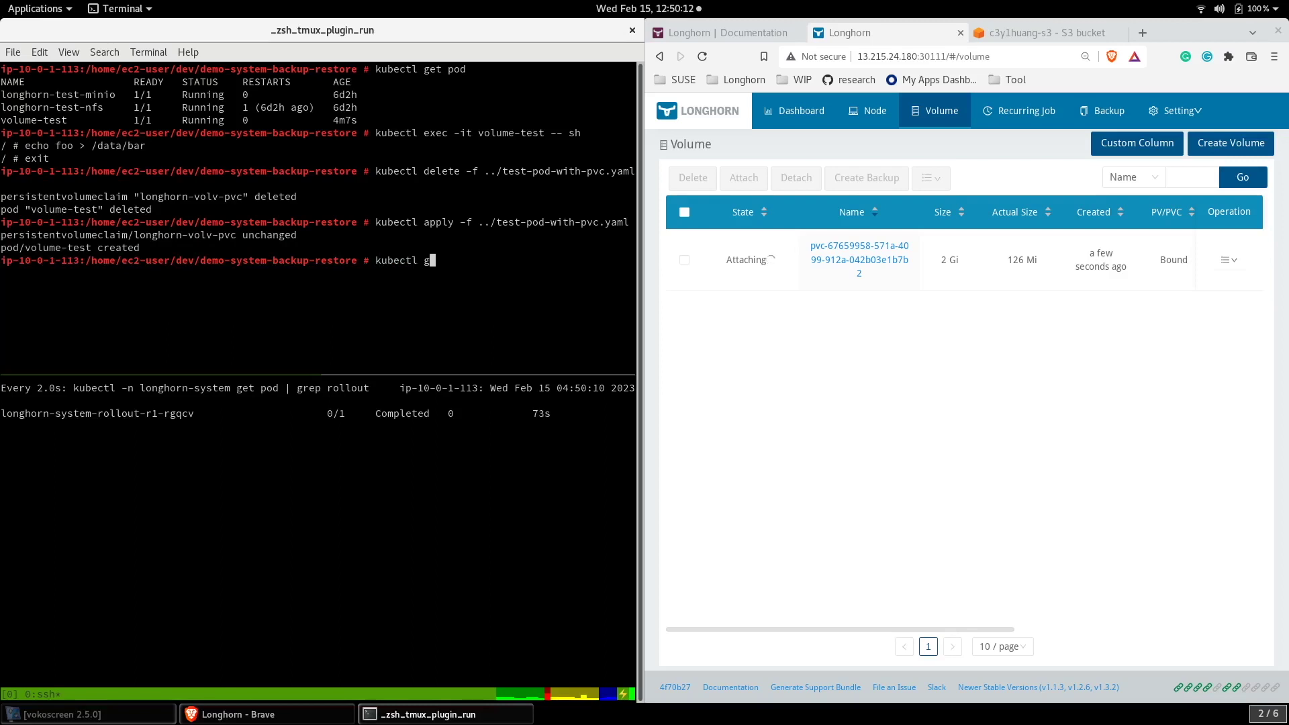
key(Return)
key(Up)
text(-)
text(w)
key(Return)
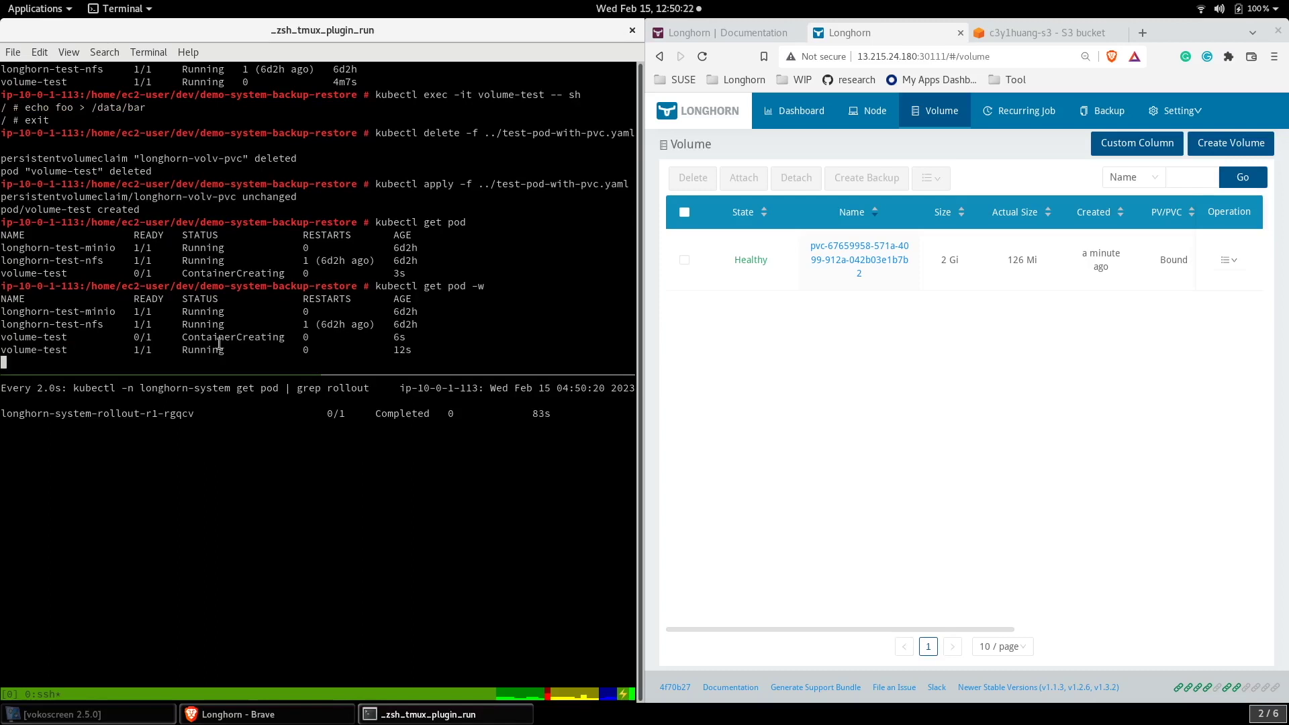
Stop the pod watch and open an interactive sh shell in the volume-test pod with kubectl exec -it
double_click(68, 350)
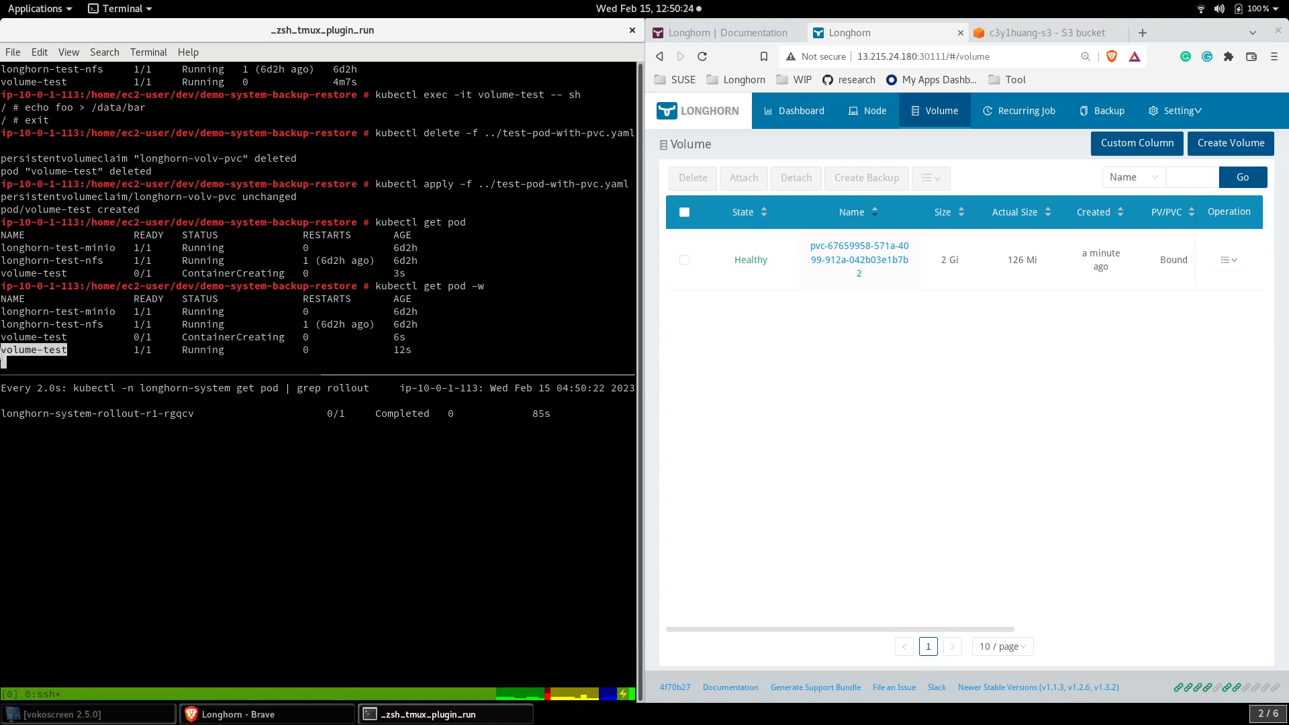
key(ctrl+c)
text(kube)
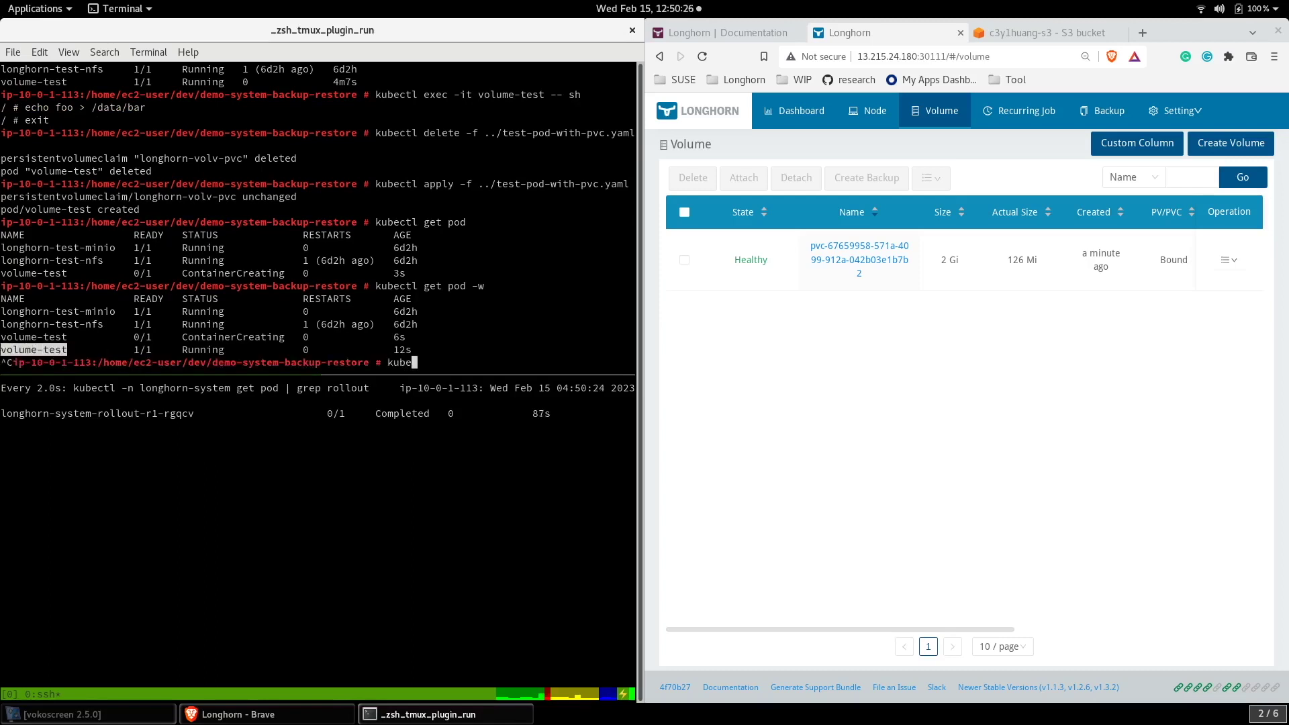
text(ctl exec -it)
key(shift+Insert)
text(-- sh)
key(Return)
Print the contents of /data/bar inside the pod with cat to check the restored data
text(cat)
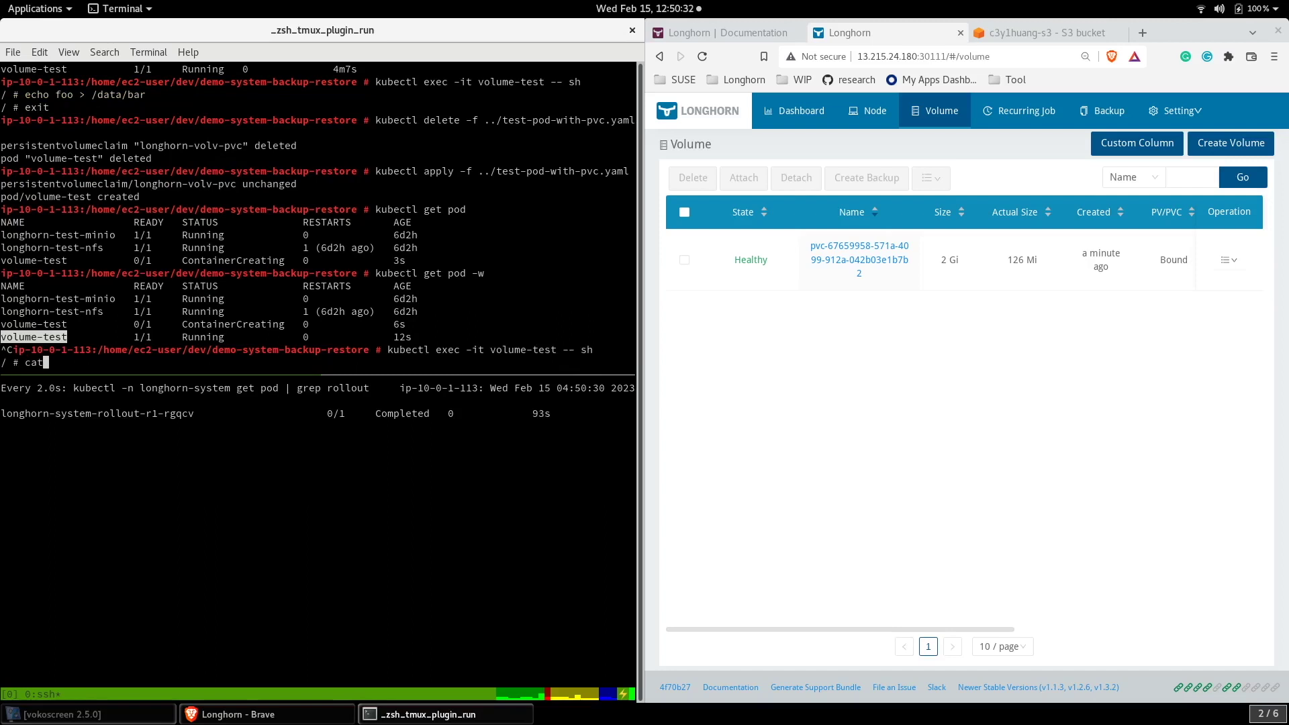
text( /data/bar)
key(Return)
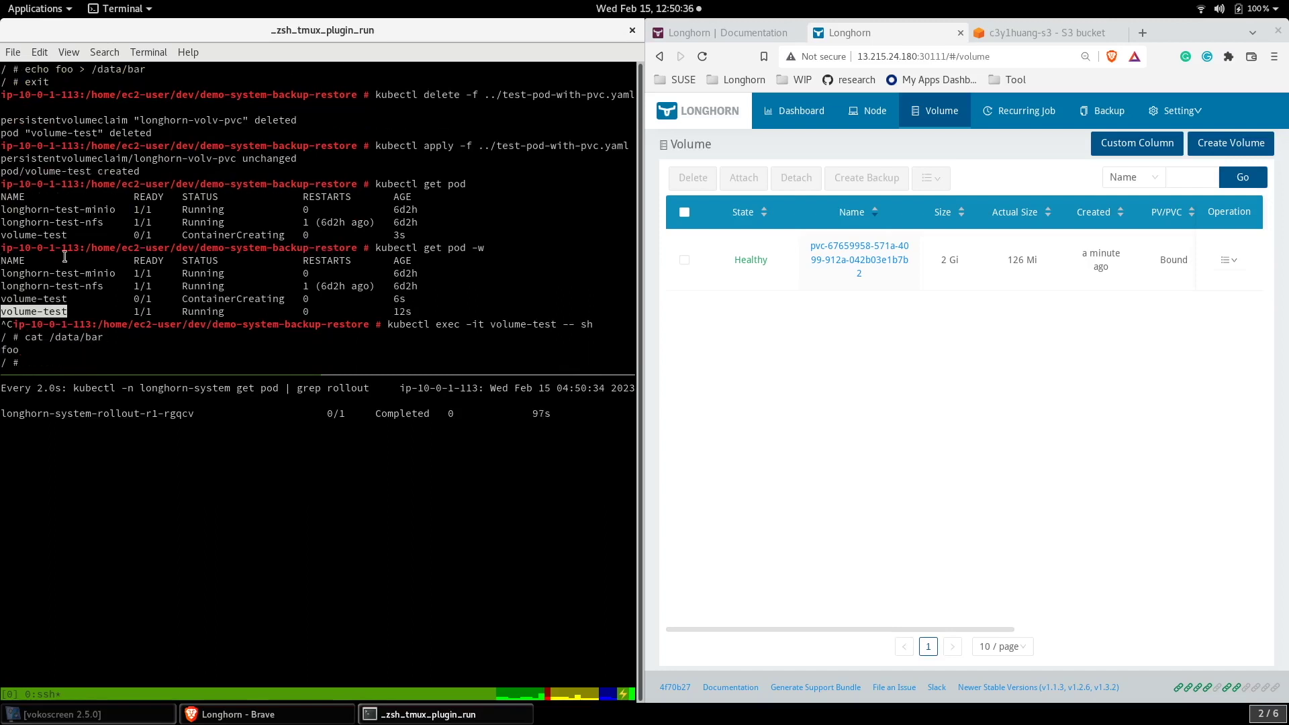
Show the Longhorn System Backup And Restore documentation page in the browser and maximize its window
click(655, 293)
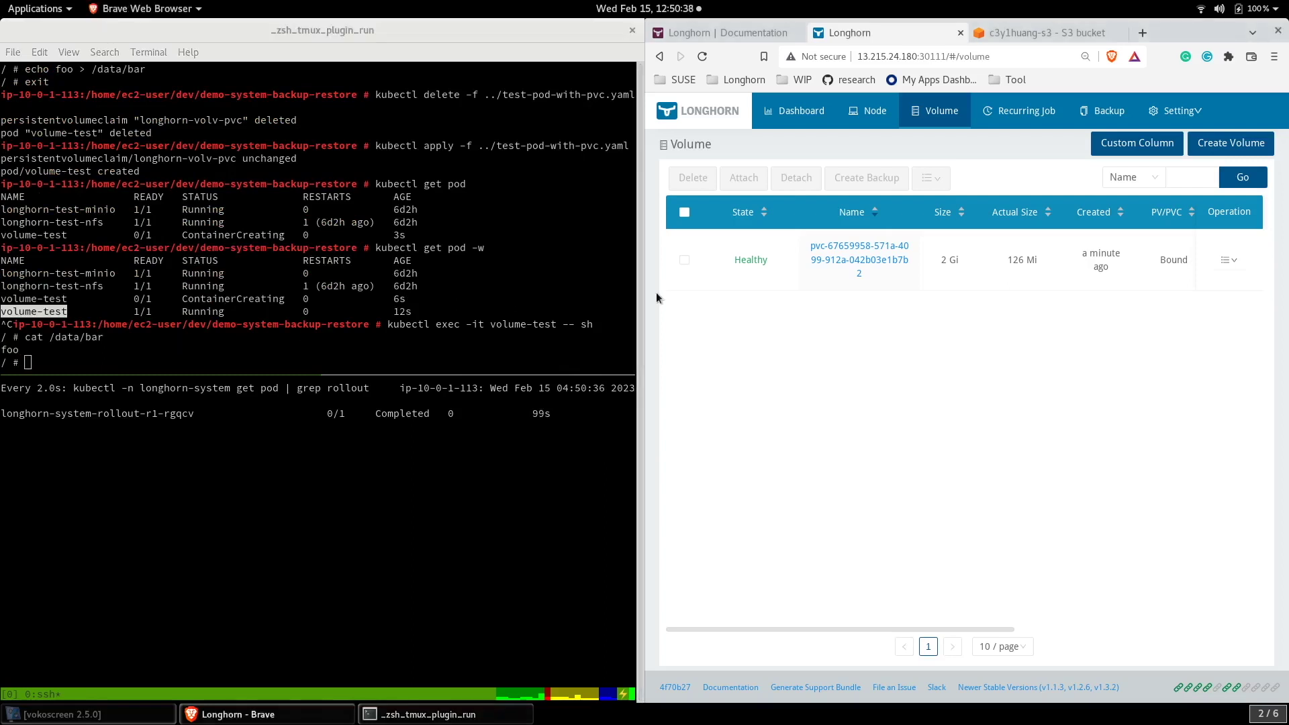
click(736, 31)
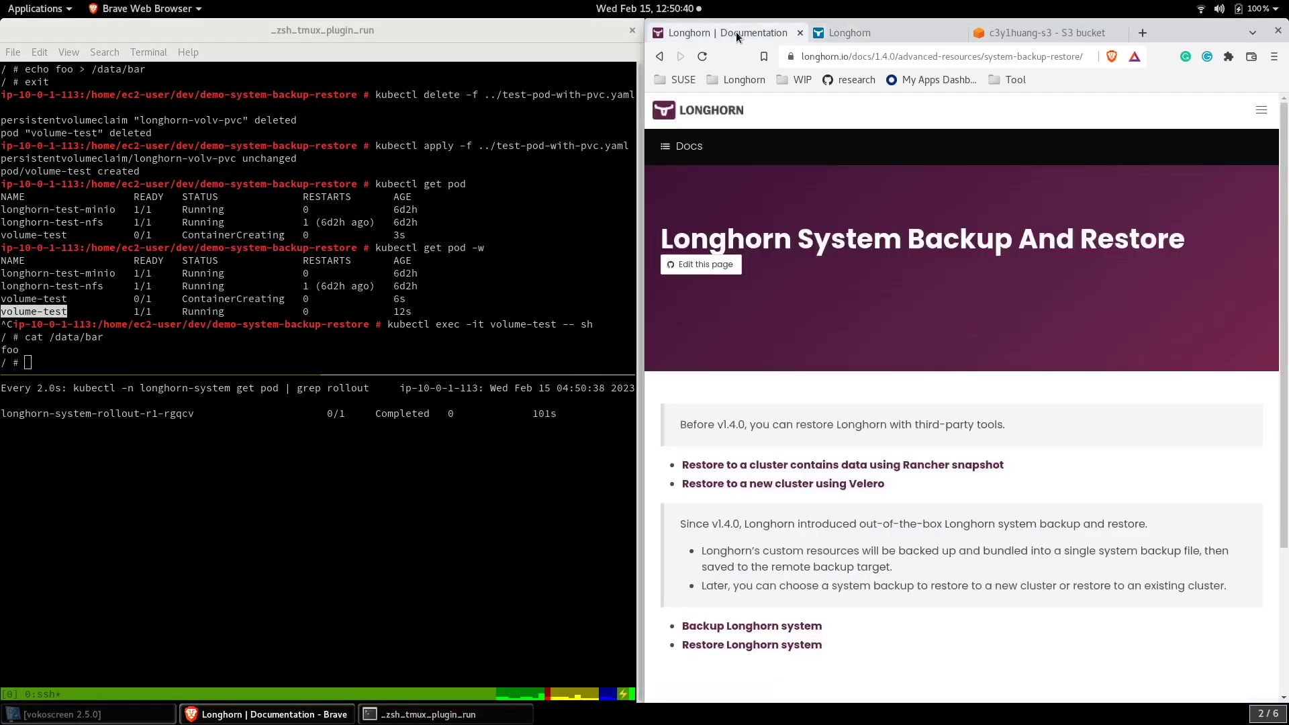
key(super+Up)
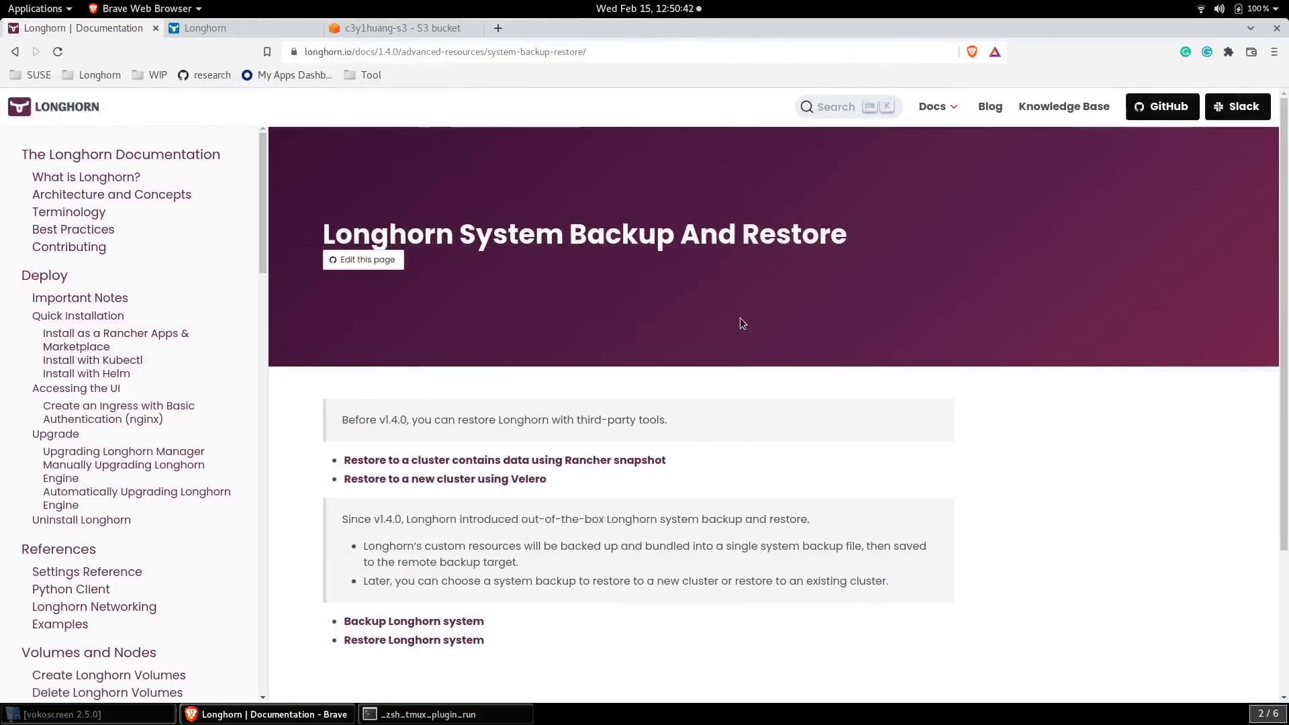